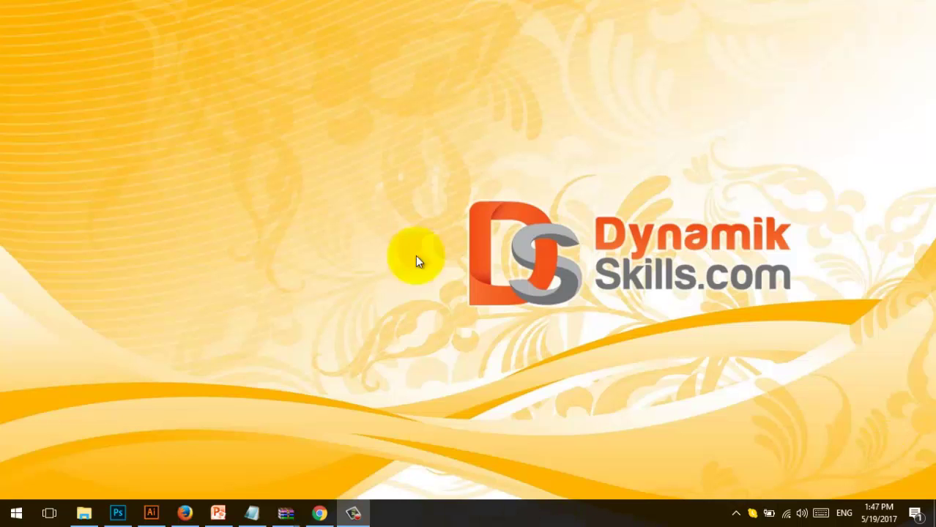
Page from the title slide to the Restoration slide in PowerPoint, then return to the browser.
{"action": "left_click", "coordinate": [218, 513]}
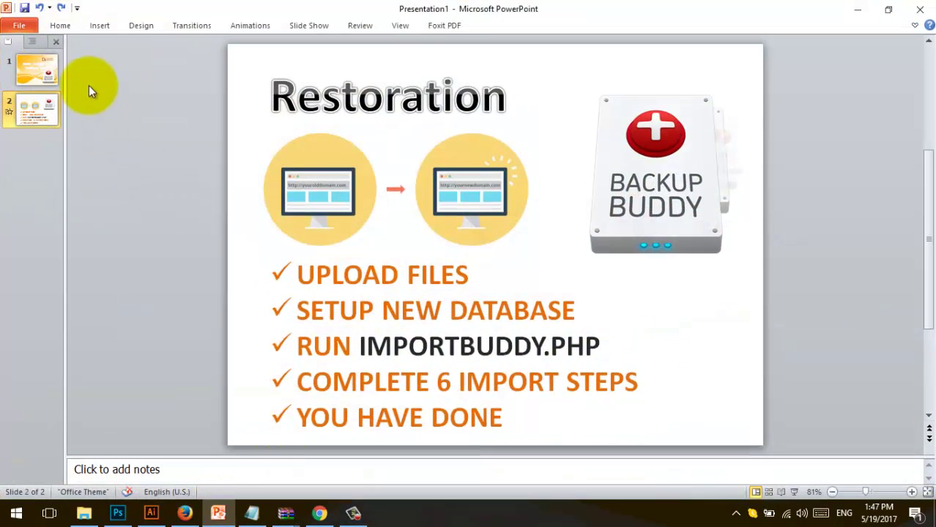
{"action": "left_click", "coordinate": [42, 75]}
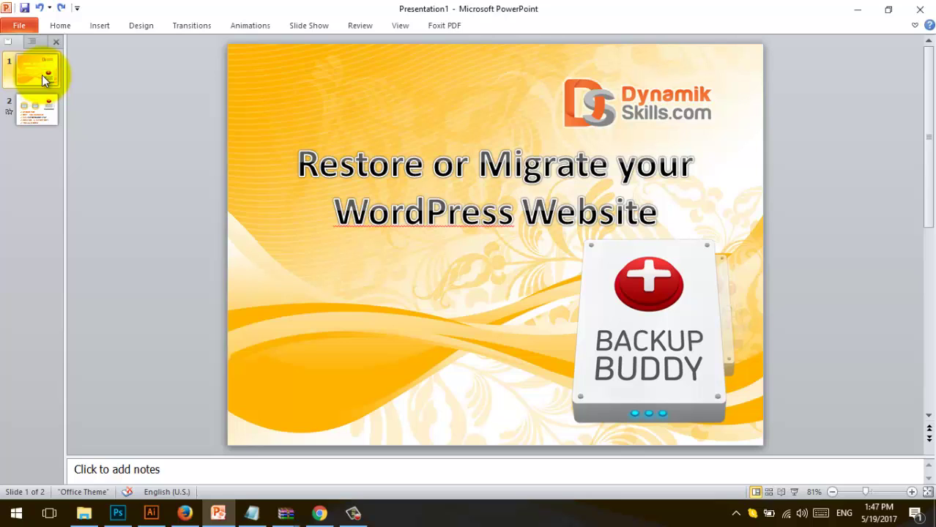
{"action": "left_click", "coordinate": [24, 116]}
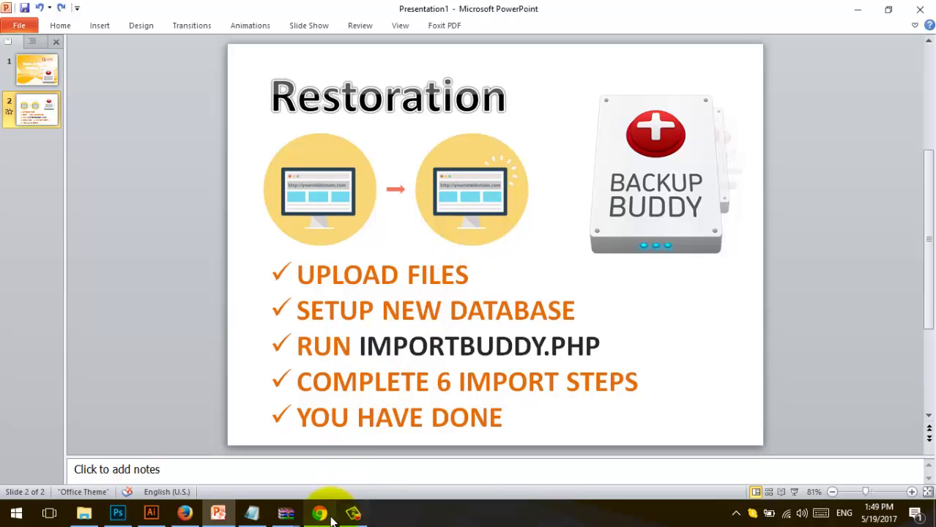
{"action": "left_click", "coordinate": [320, 512]}
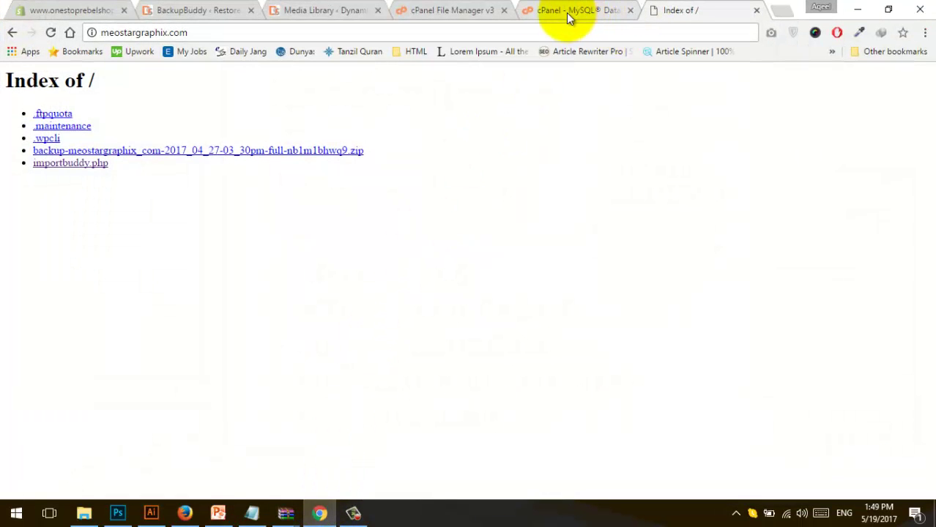
Expand public_html in cPanel File Manager for meostargraphix.com to list its WordPress folders.
{"action": "left_click", "coordinate": [473, 12]}
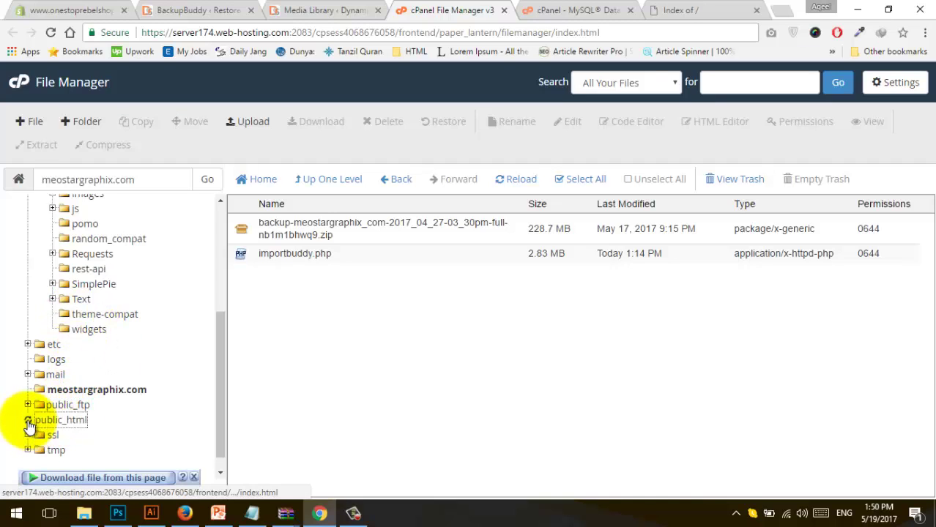
{"action": "left_click", "coordinate": [60, 418]}
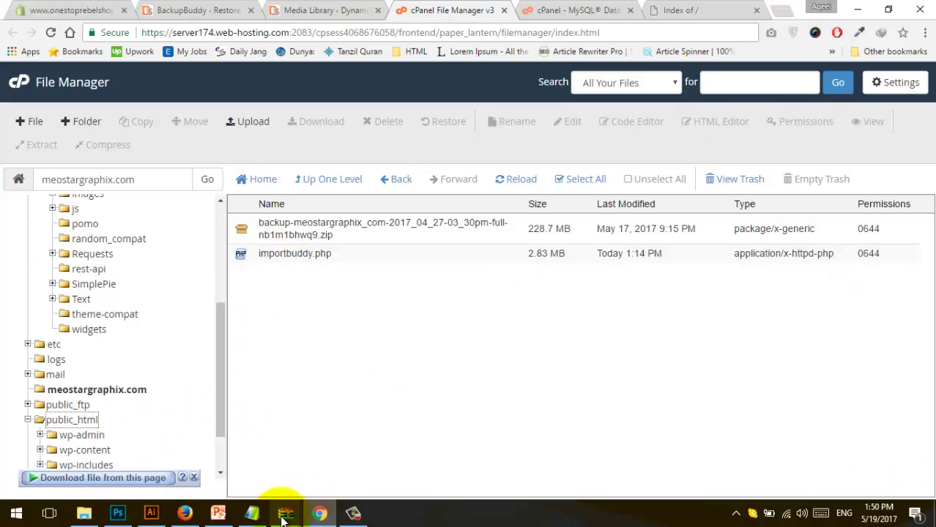
{"action": "mouse_move", "coordinate": [284, 513]}
{"action": "left_click", "coordinate": [261, 443]}
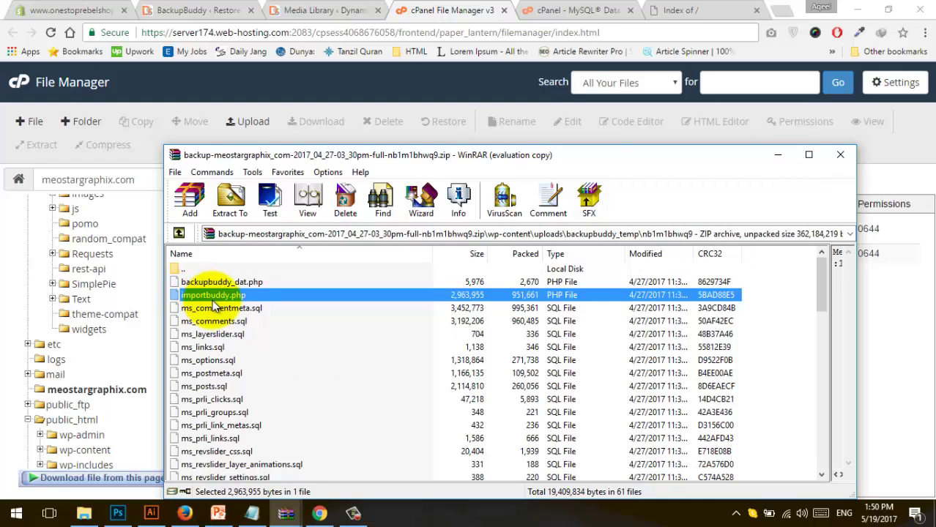
{"action": "left_click", "coordinate": [779, 155]}
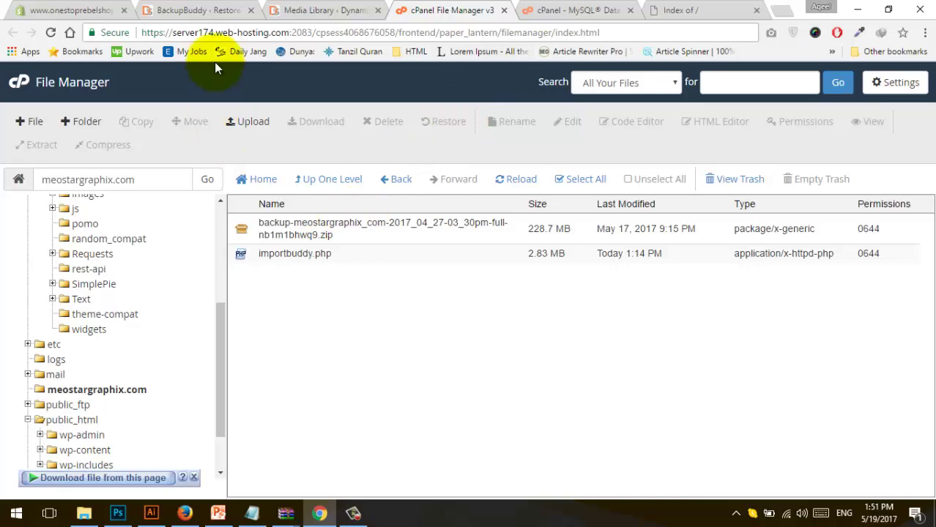
Load meostargraphix.com/importbuddy.php and enter the ImportBuddy password.
{"action": "left_click", "coordinate": [732, 11]}
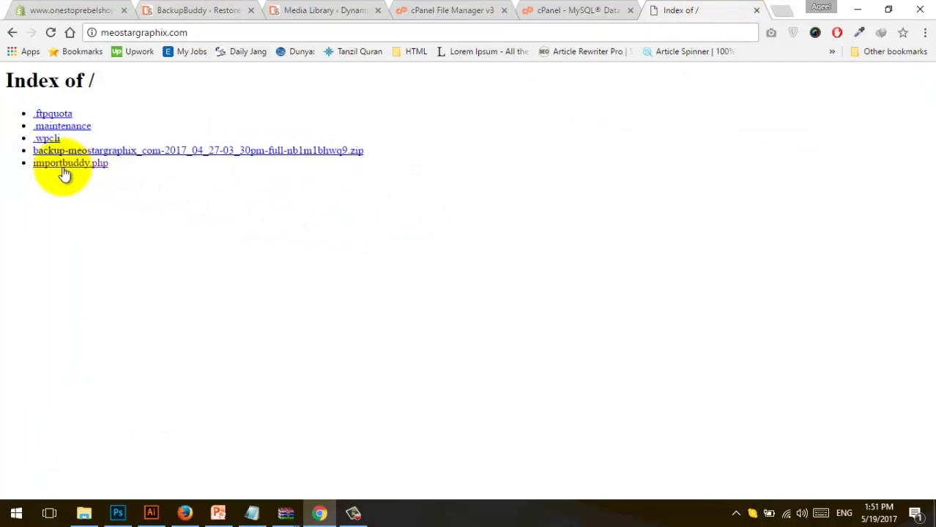
{"action": "left_click", "coordinate": [224, 32]}
{"action": "left_click", "coordinate": [226, 32]}
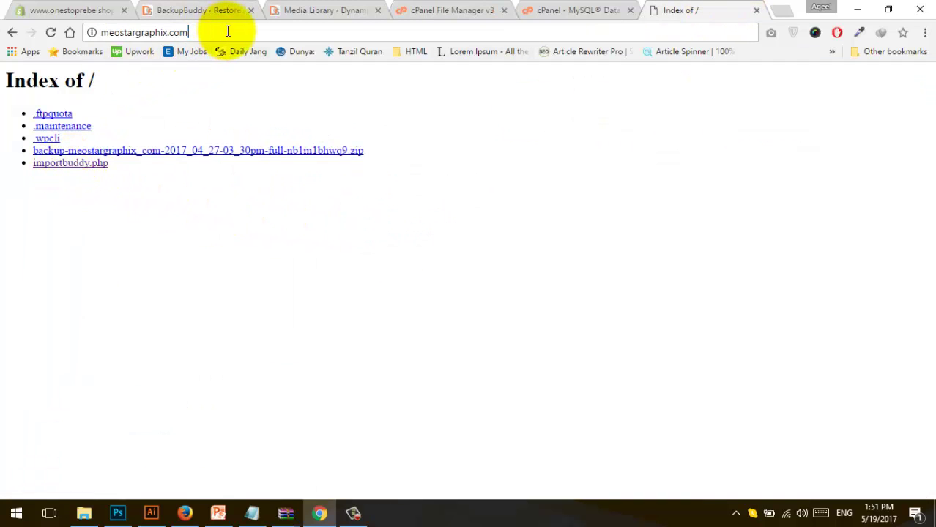
{"action": "type", "text": "/i"}
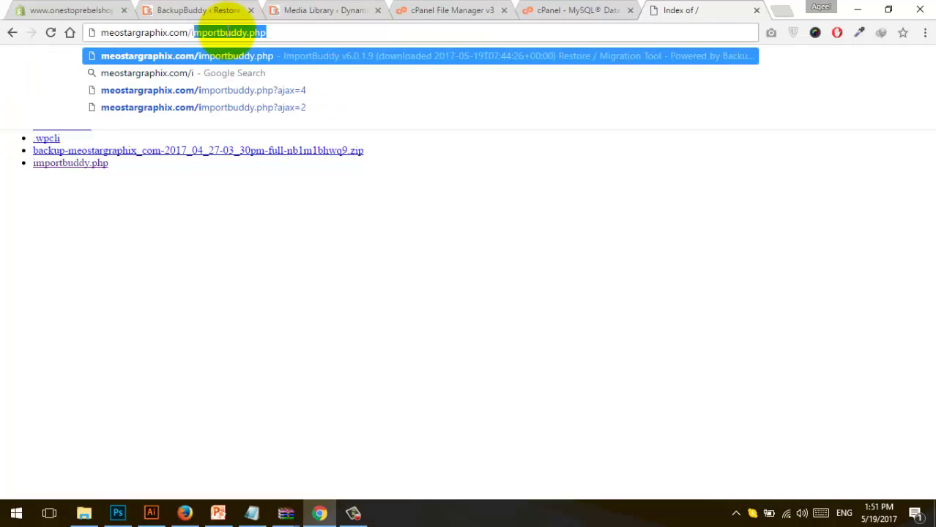
{"action": "type", "text": "mpo"}
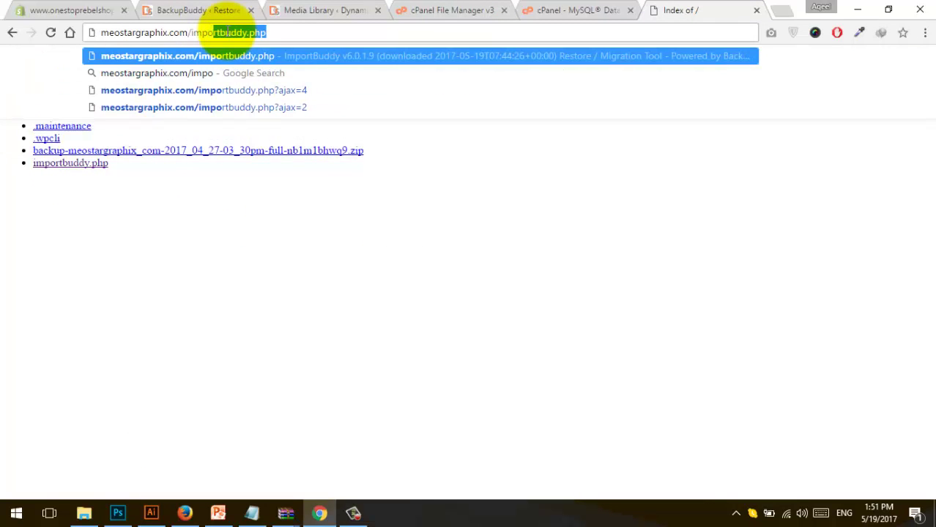
{"action": "key", "text": "Return"}
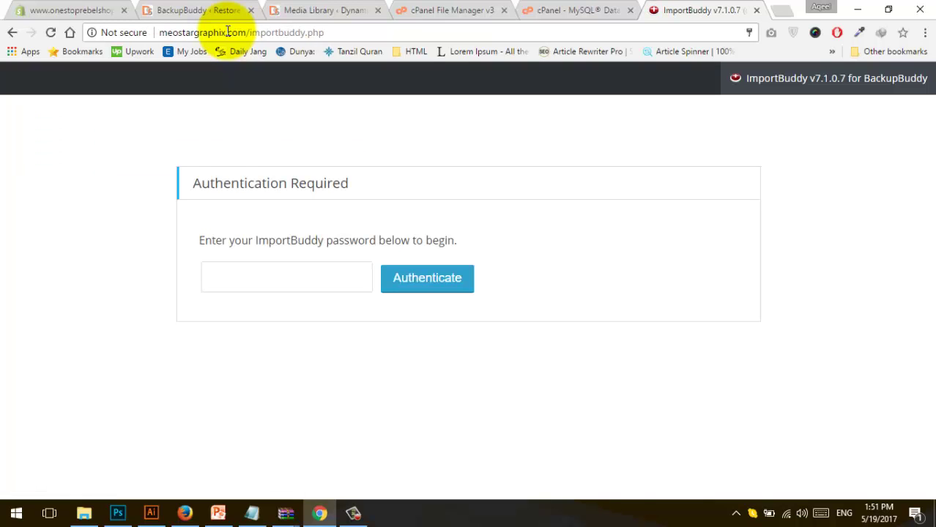
{"action": "left_click", "coordinate": [240, 271]}
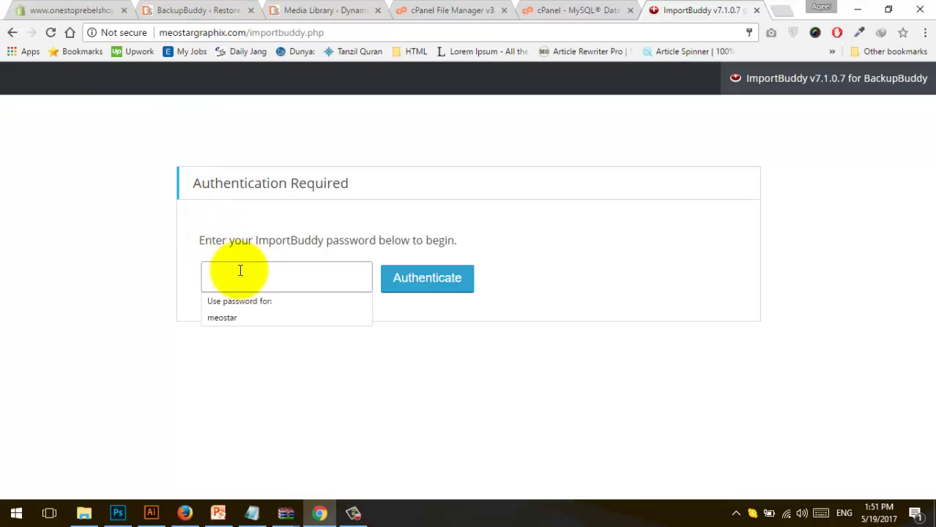
{"action": "type", "text": "*****"}
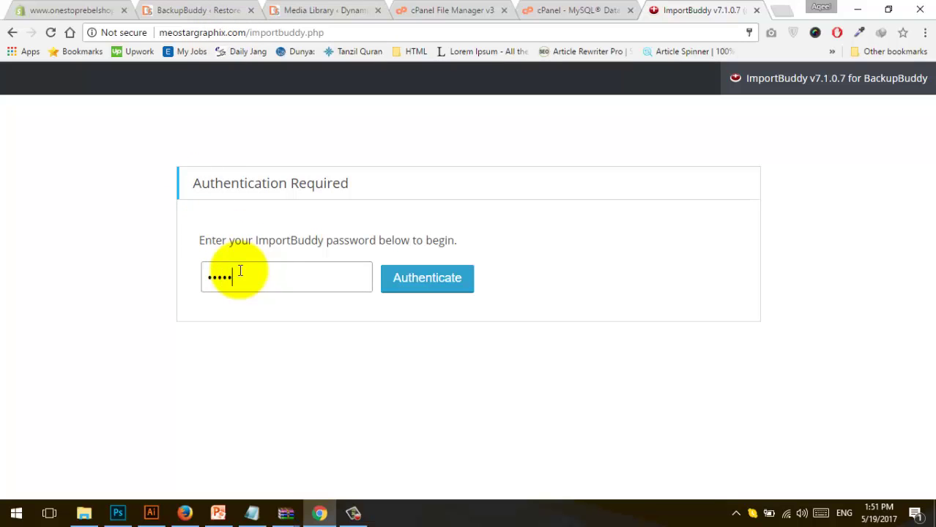
{"action": "type", "text": "******"}
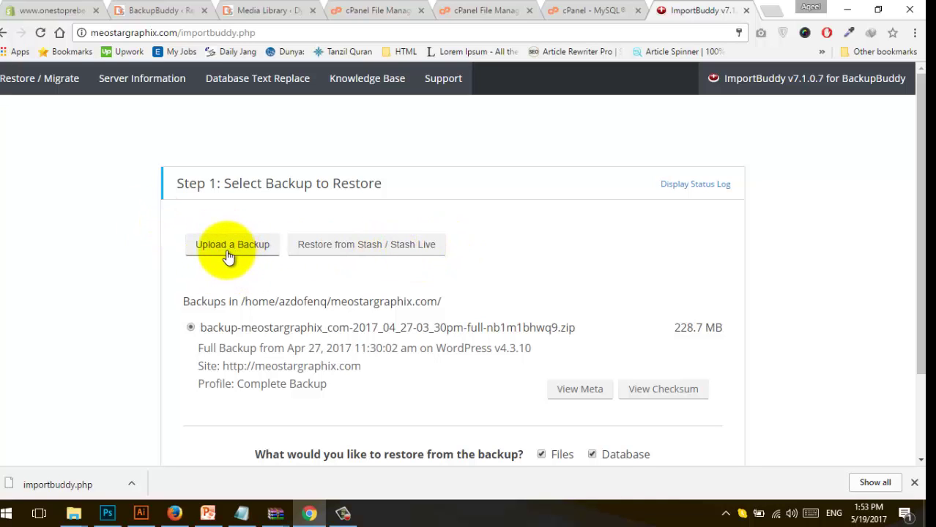
Scroll Step 1 to review the 228.7 MB full backup with Files and Database checked.
{"action": "scroll", "coordinate": [247, 261], "scroll_direction": "down", "scroll_amount": 1}
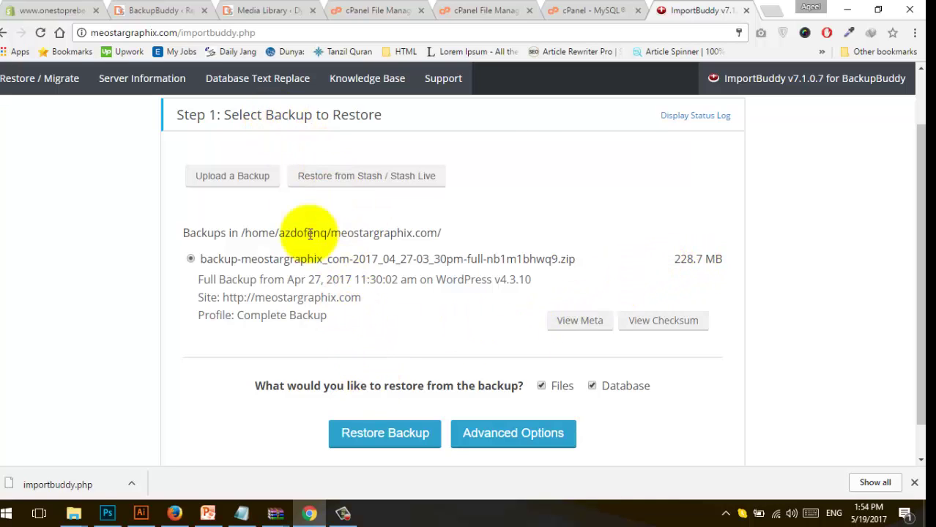
Extract the backup zip into /meostargraphix.com in cPanel File Manager, then return to ImportBuddy.
{"action": "left_click", "coordinate": [494, 10]}
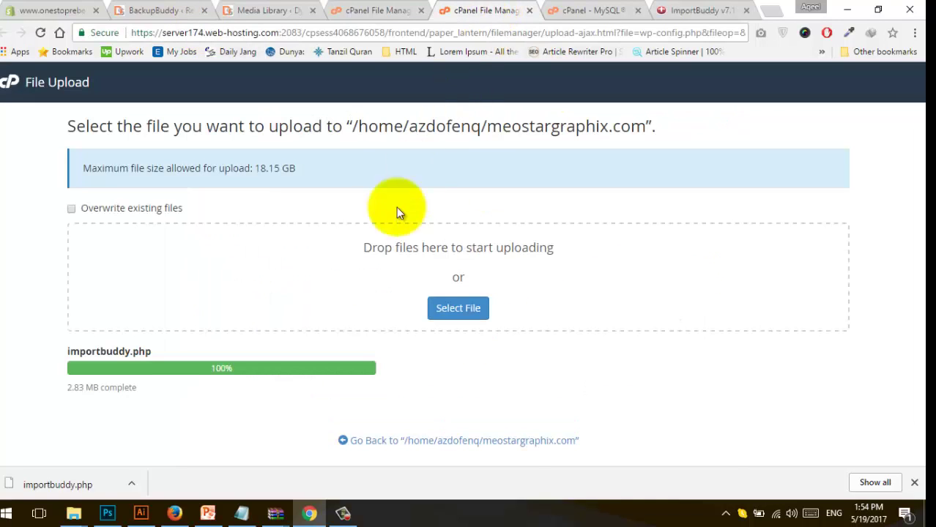
{"action": "left_click", "coordinate": [392, 7]}
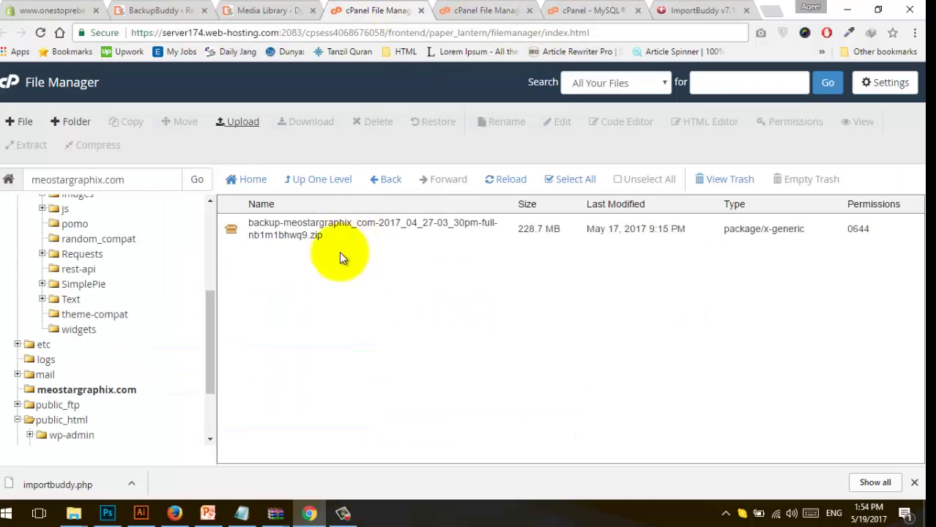
{"action": "left_click", "coordinate": [315, 232]}
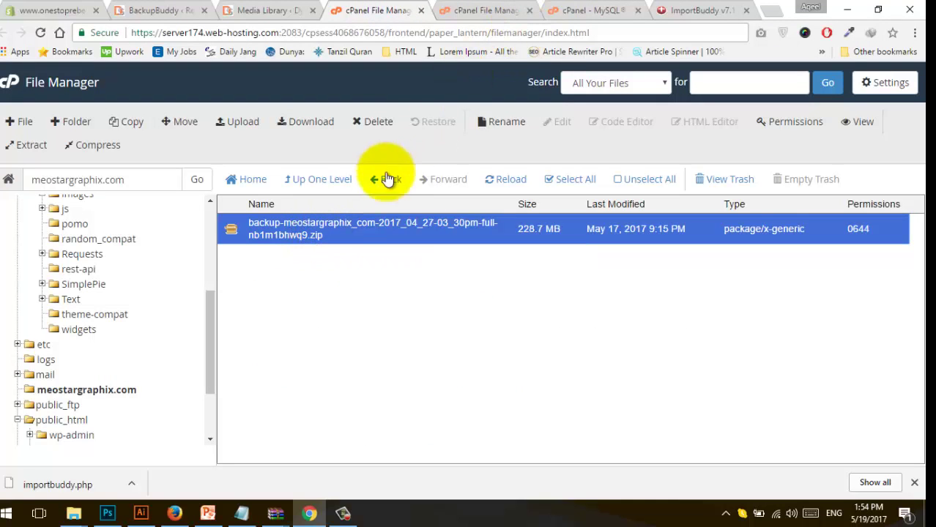
{"action": "right_click", "coordinate": [310, 235]}
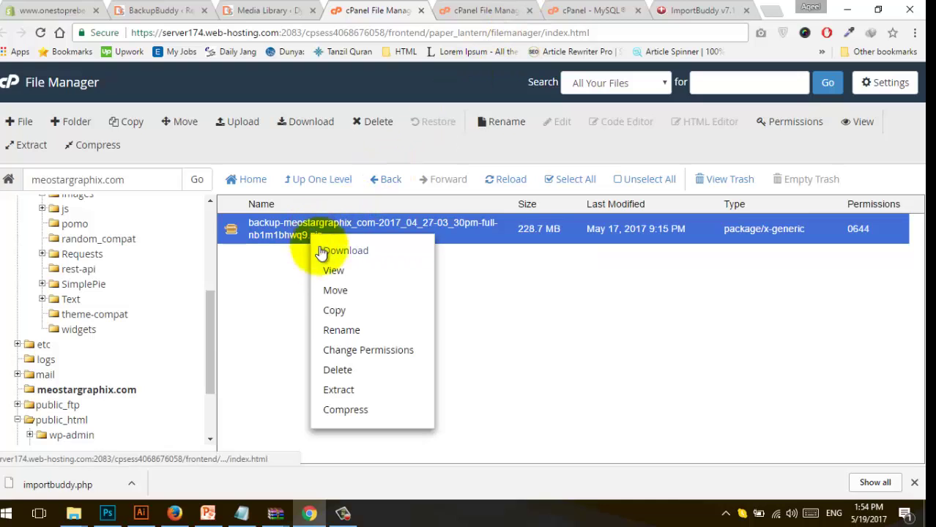
{"action": "left_click", "coordinate": [352, 393]}
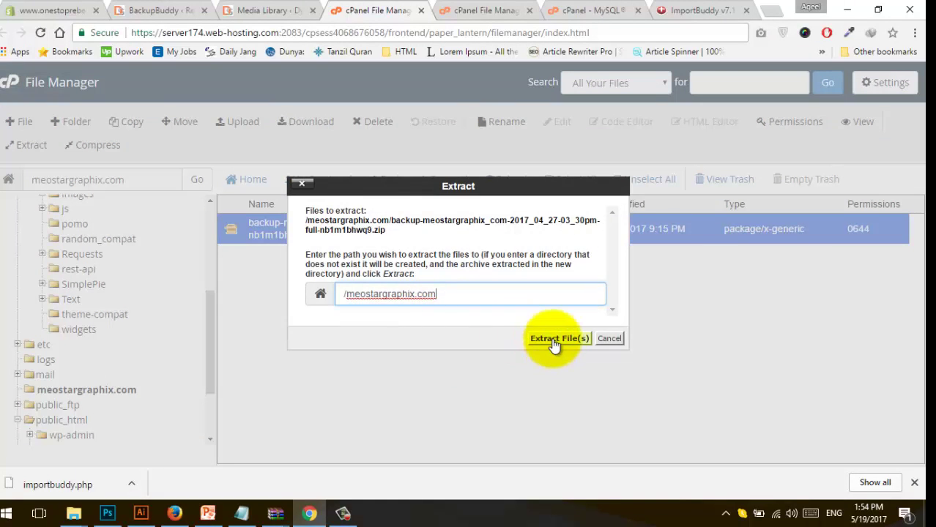
{"action": "left_click", "coordinate": [554, 342]}
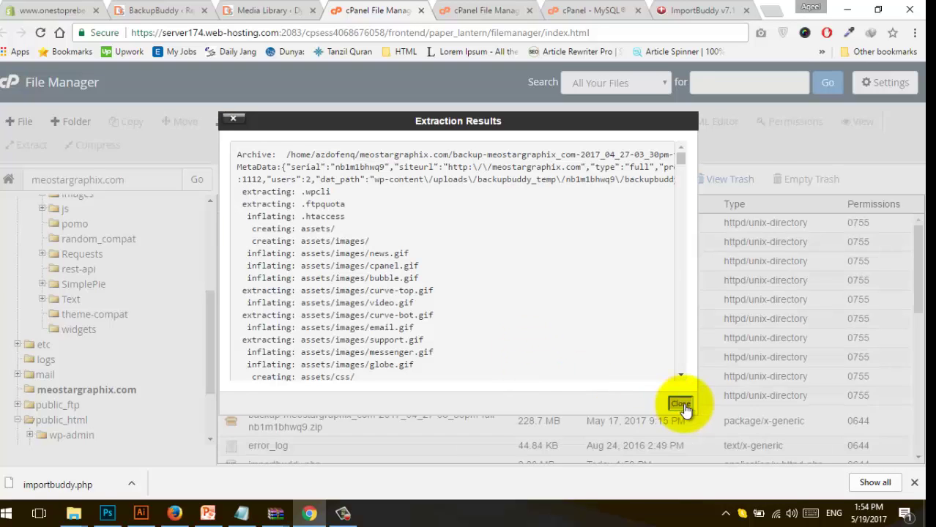
{"action": "left_click", "coordinate": [677, 403]}
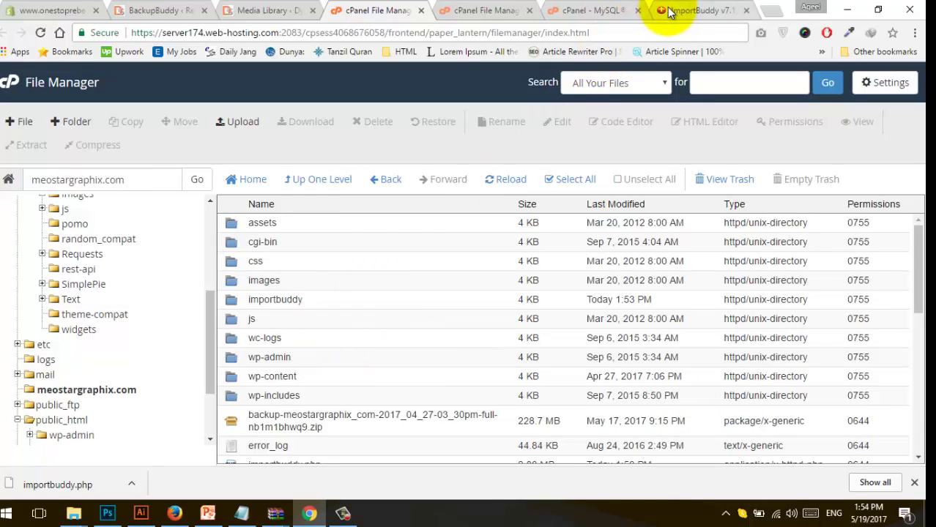
{"action": "left_click", "coordinate": [697, 10]}
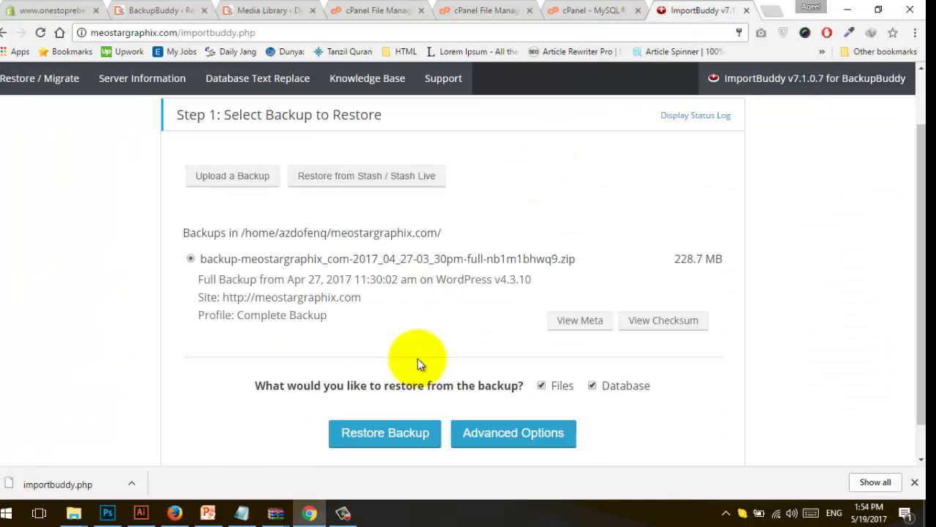
Enable the advanced option to skip unzipping the already-extracted files, then start the restore.
{"action": "left_click", "coordinate": [495, 437]}
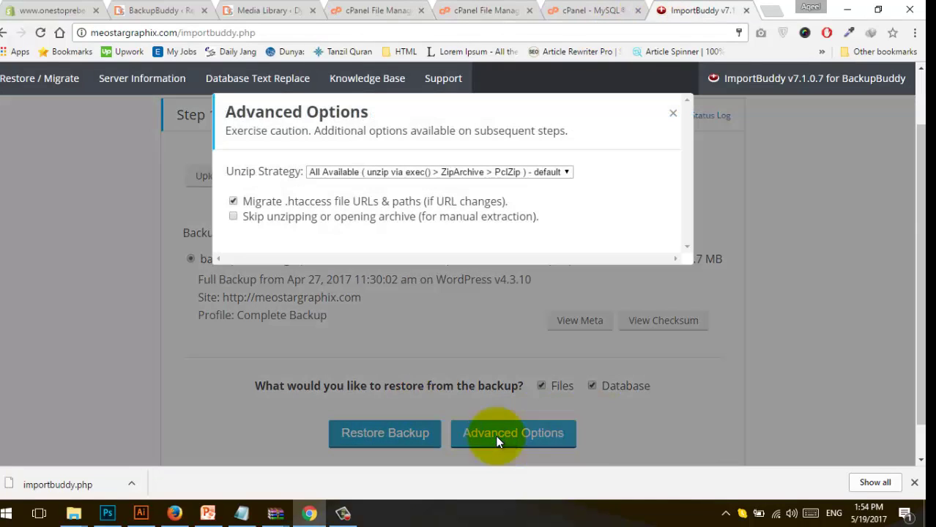
{"action": "left_click", "coordinate": [233, 218]}
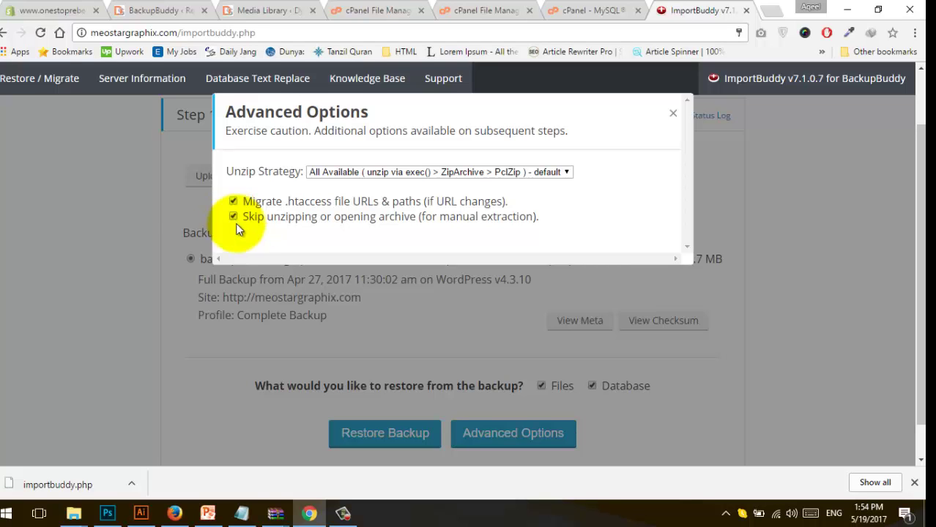
{"action": "left_click", "coordinate": [672, 114]}
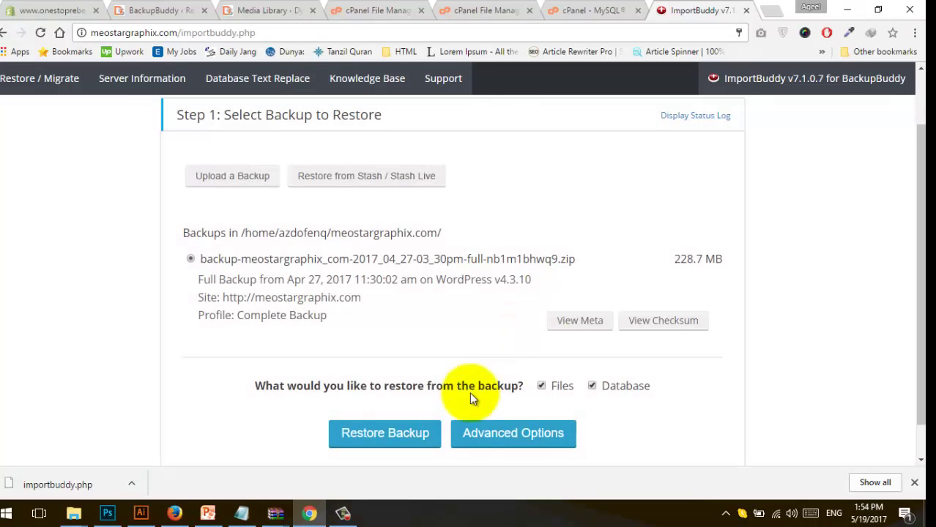
{"action": "left_click", "coordinate": [383, 435]}
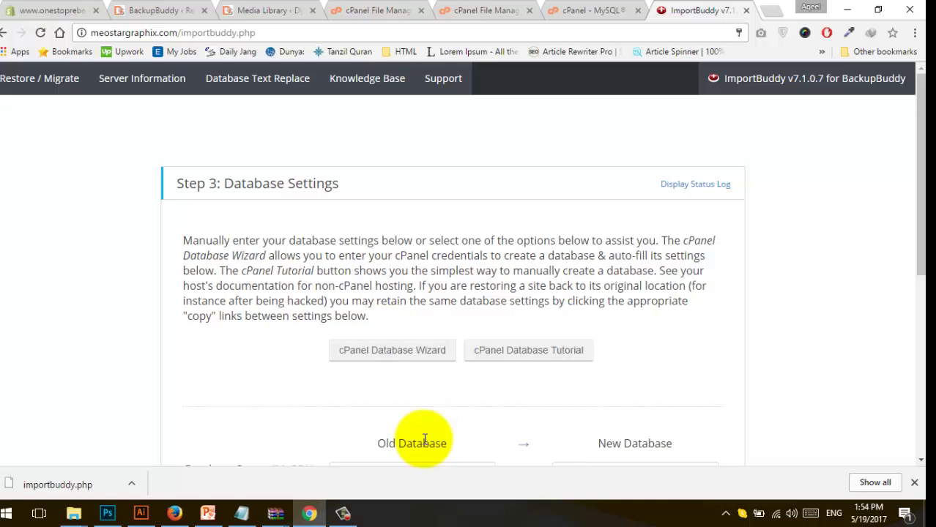
Review the Database Settings form and the New Database Server field, then switch to cPanel.
{"action": "scroll", "coordinate": [386, 255], "scroll_direction": "down", "scroll_amount": 1}
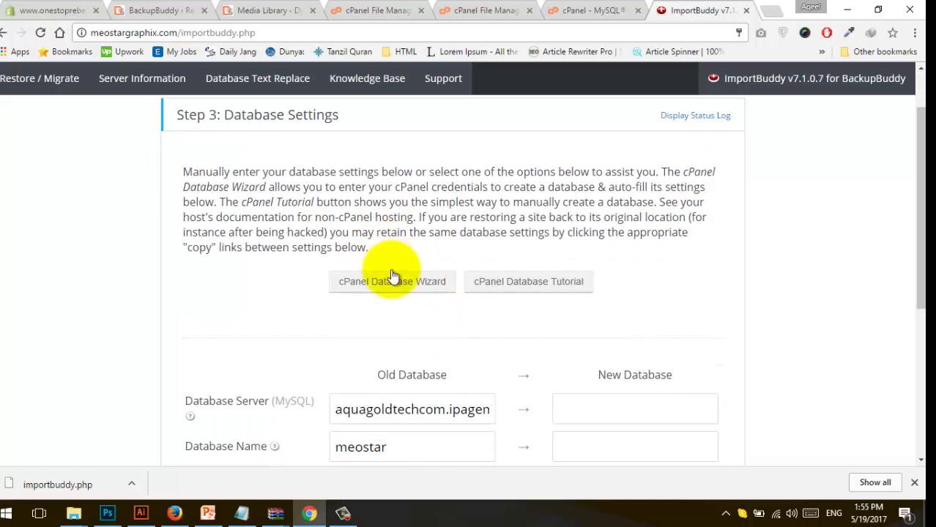
{"action": "left_click", "coordinate": [587, 410]}
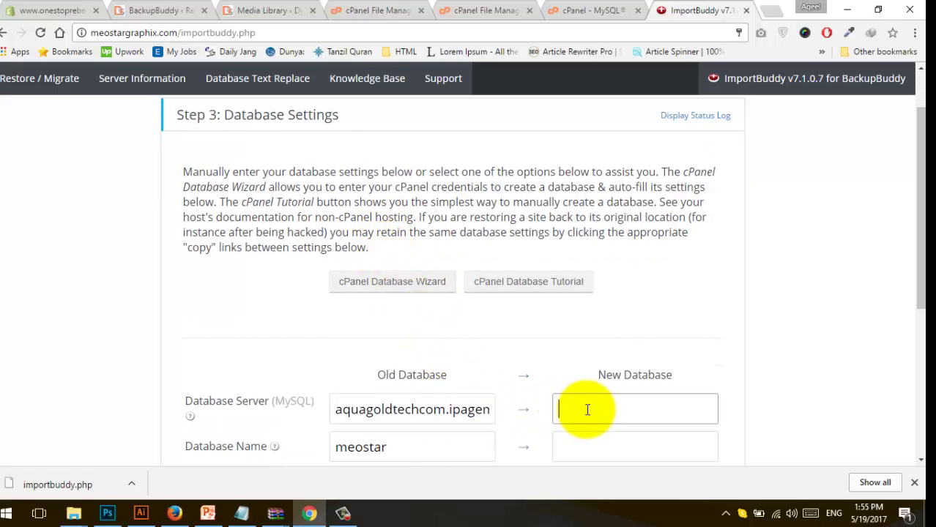
{"action": "scroll", "coordinate": [587, 409], "scroll_direction": "down", "scroll_amount": 1}
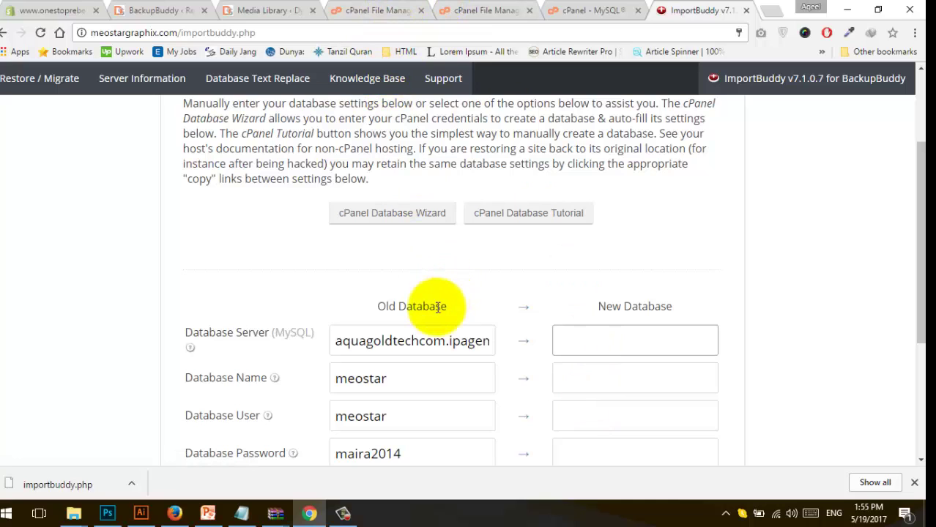
{"action": "left_click", "coordinate": [465, 13]}
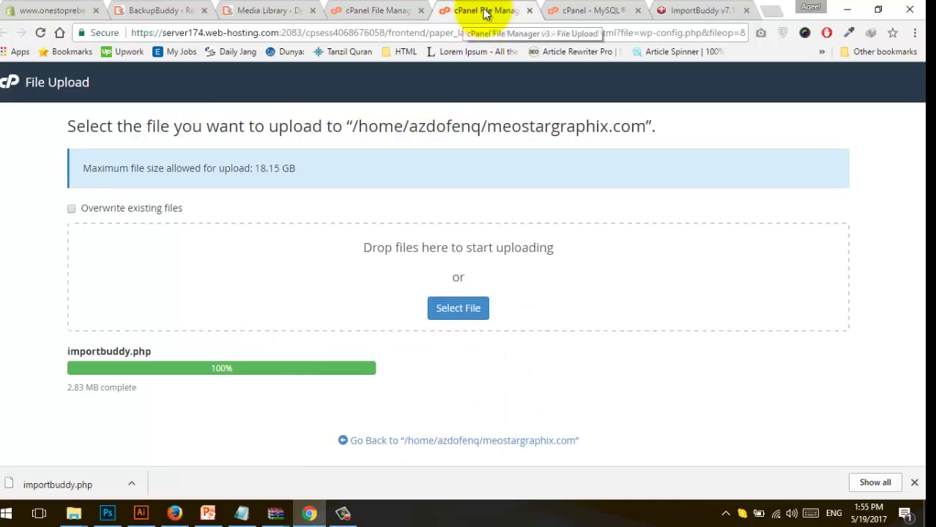
Find the empty meostar database and its user in cPanel MySQL, and select the database name.
{"action": "left_click", "coordinate": [564, 9]}
{"action": "scroll", "coordinate": [144, 284], "scroll_direction": "up", "scroll_amount": 3}
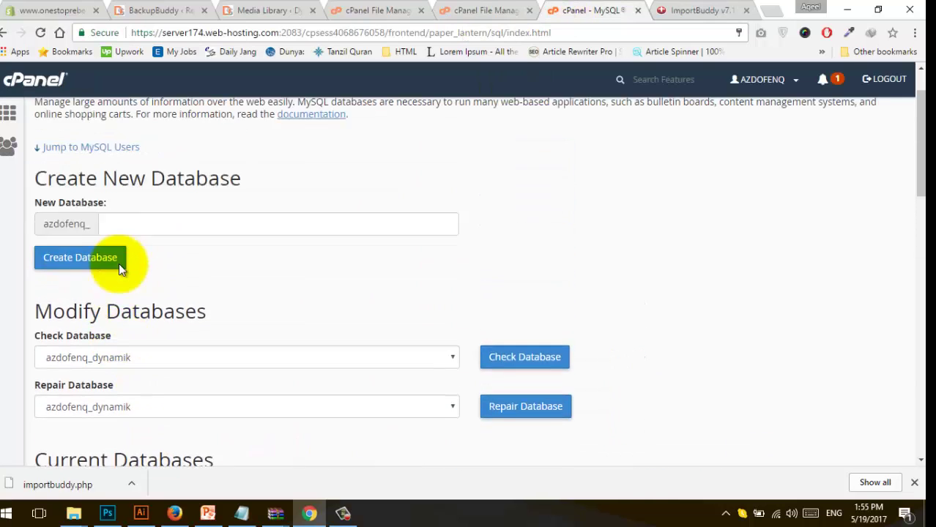
{"action": "scroll", "coordinate": [118, 263], "scroll_direction": "up", "scroll_amount": 1}
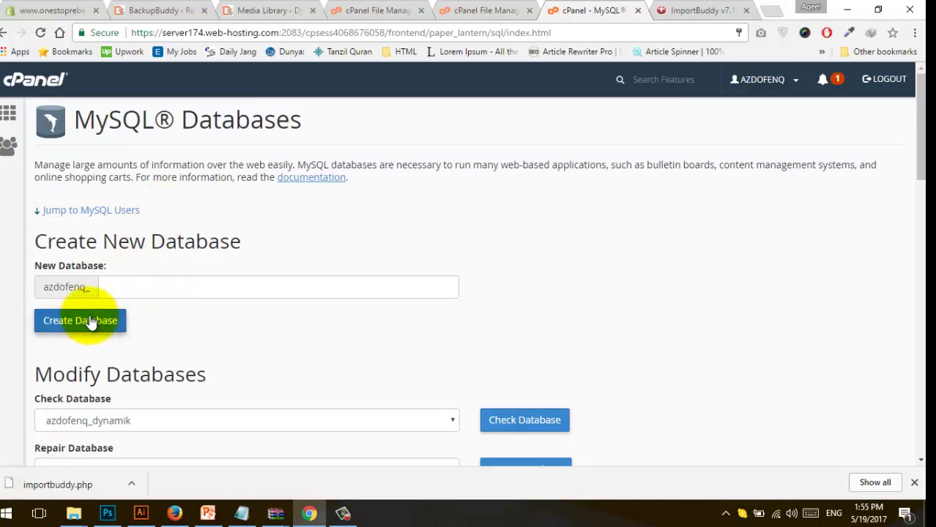
{"action": "scroll", "coordinate": [137, 293], "scroll_direction": "down", "scroll_amount": 5}
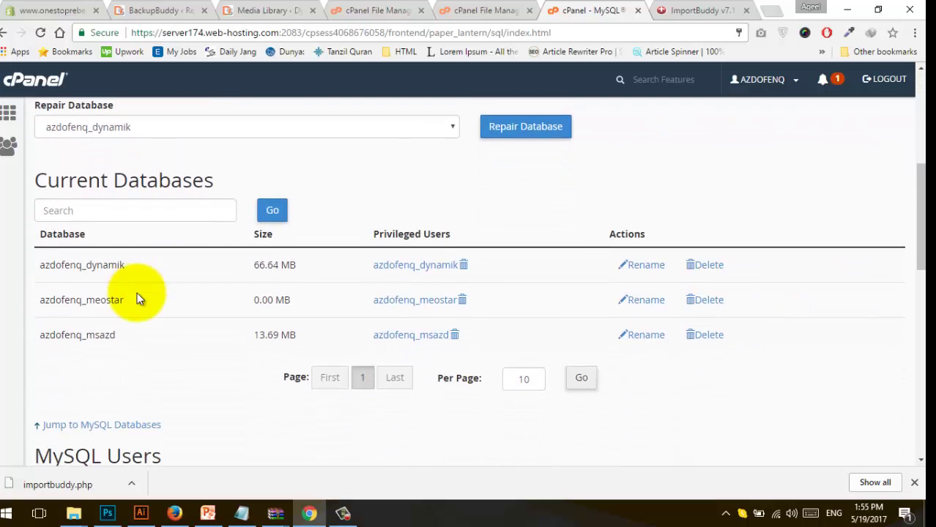
{"action": "scroll", "coordinate": [204, 341], "scroll_direction": "down", "scroll_amount": 3}
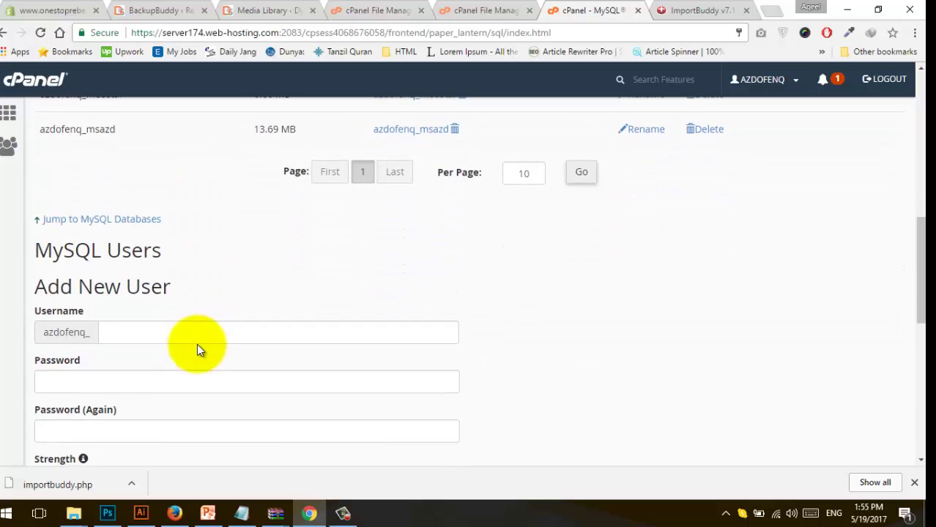
{"action": "scroll", "coordinate": [197, 343], "scroll_direction": "down", "scroll_amount": 7}
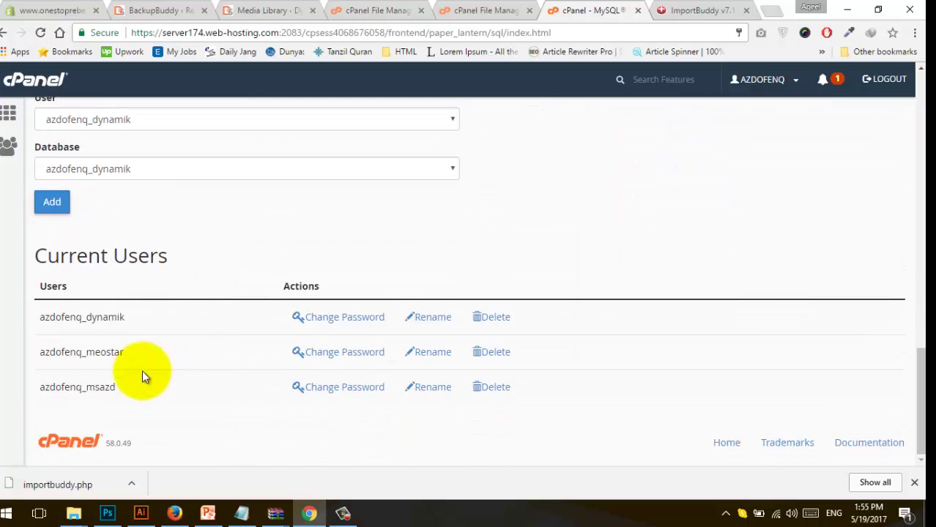
{"action": "scroll", "coordinate": [150, 352], "scroll_direction": "up", "scroll_amount": 10}
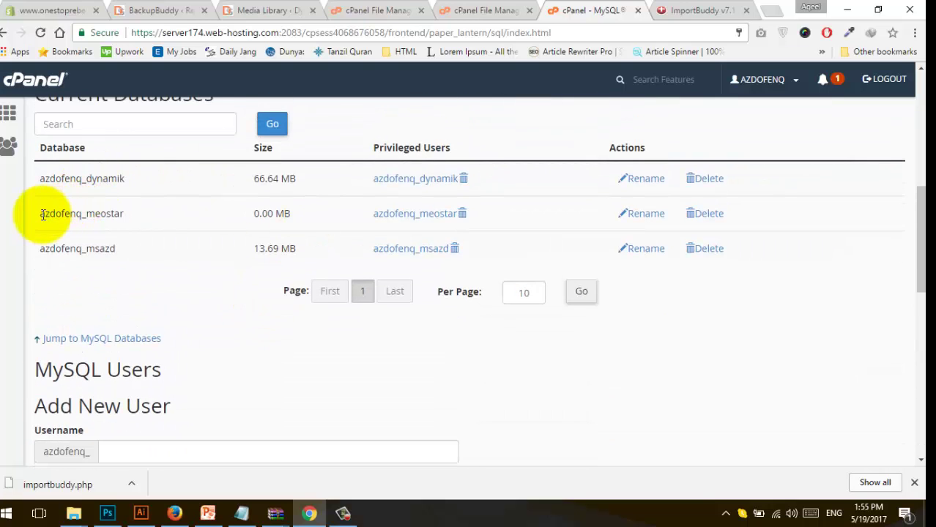
{"action": "left_click_drag", "start_coordinate": [39, 213], "coordinate": [131, 214]}
{"action": "key", "text": "ctrl+c"}
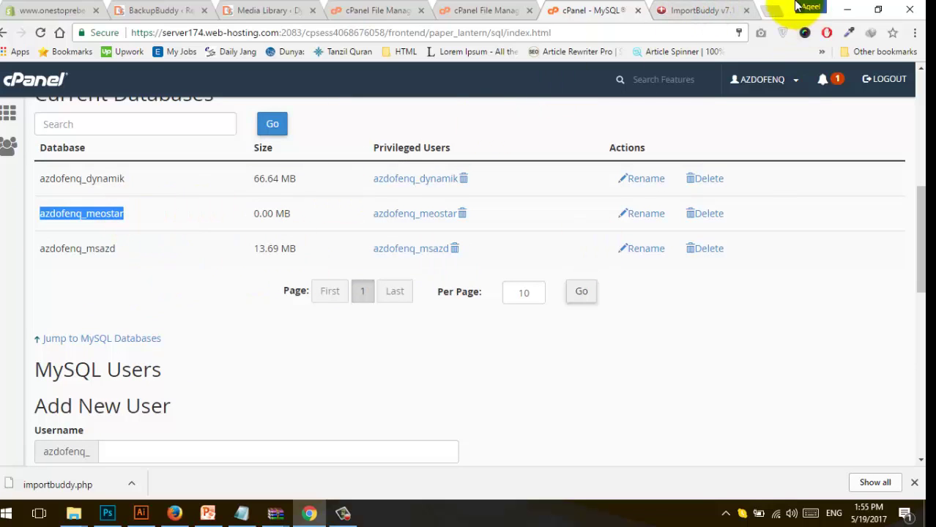
Set the new database server to localhost and paste azdofenq_meostar as the database name.
{"action": "left_click", "coordinate": [692, 11]}
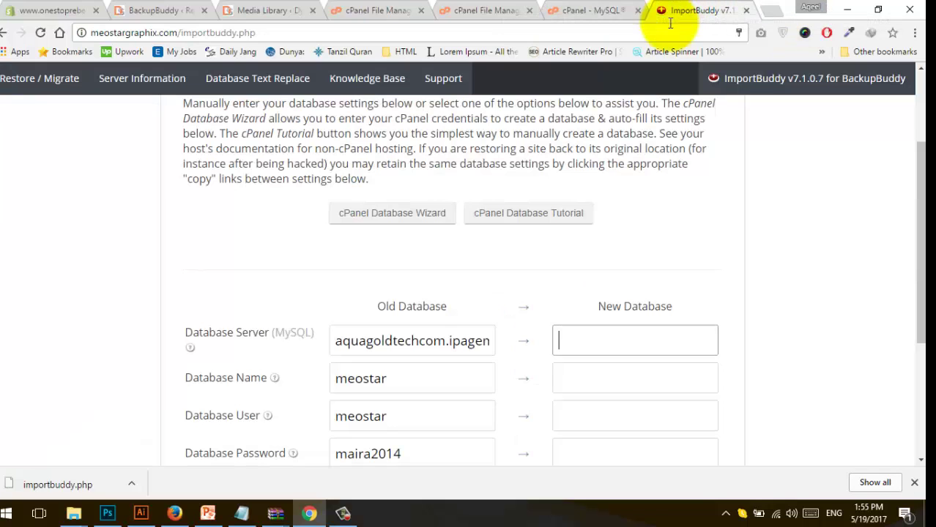
{"action": "left_click", "coordinate": [578, 339]}
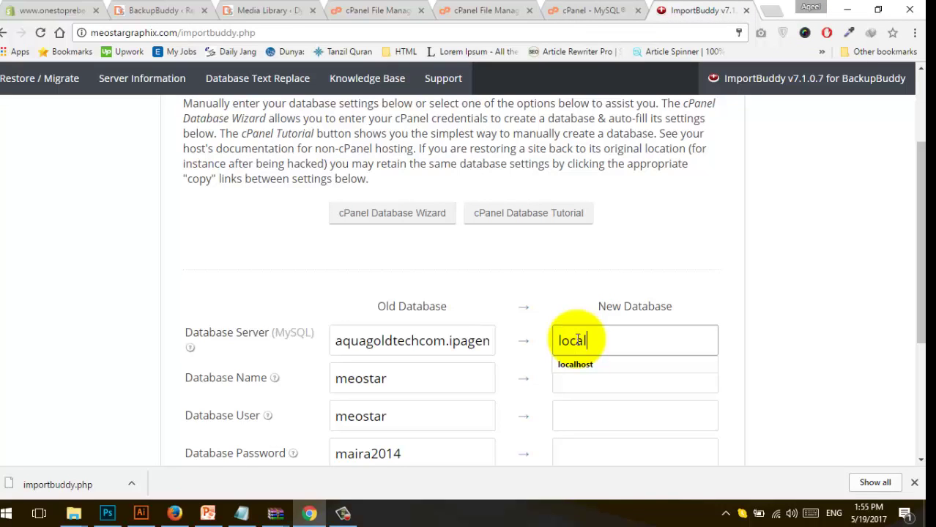
{"action": "type", "text": "local"}
{"action": "left_click", "coordinate": [574, 367]}
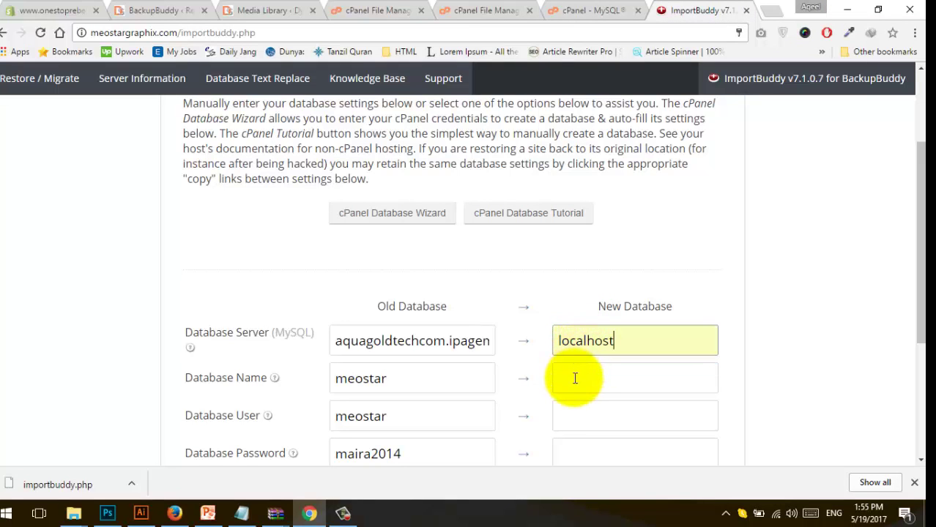
{"action": "left_click", "coordinate": [574, 381]}
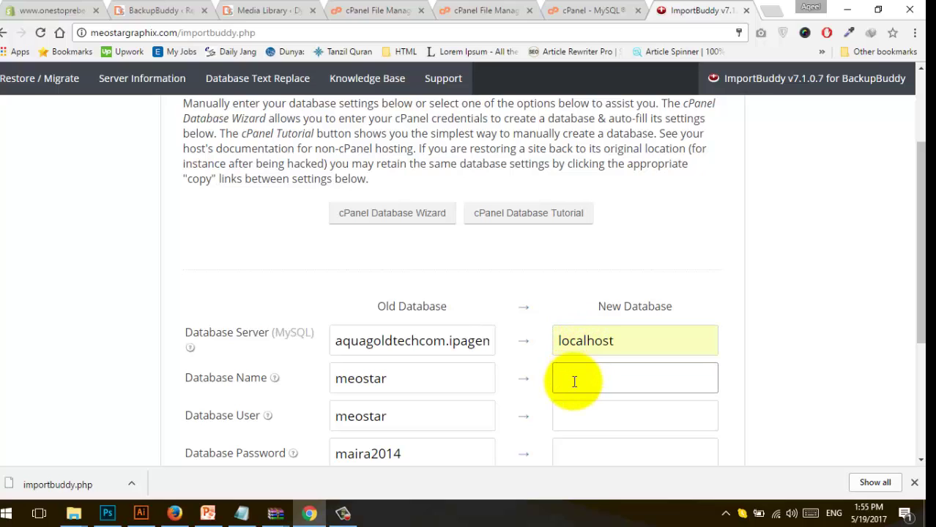
{"action": "key", "text": "ctrl+v"}
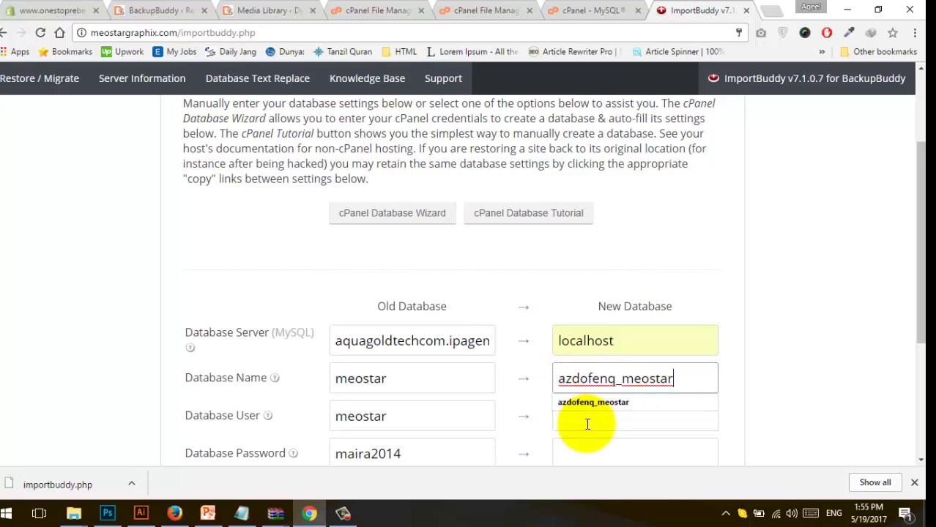
Enter azdofenq_meostar as the new database user.
{"action": "left_click", "coordinate": [241, 513]}
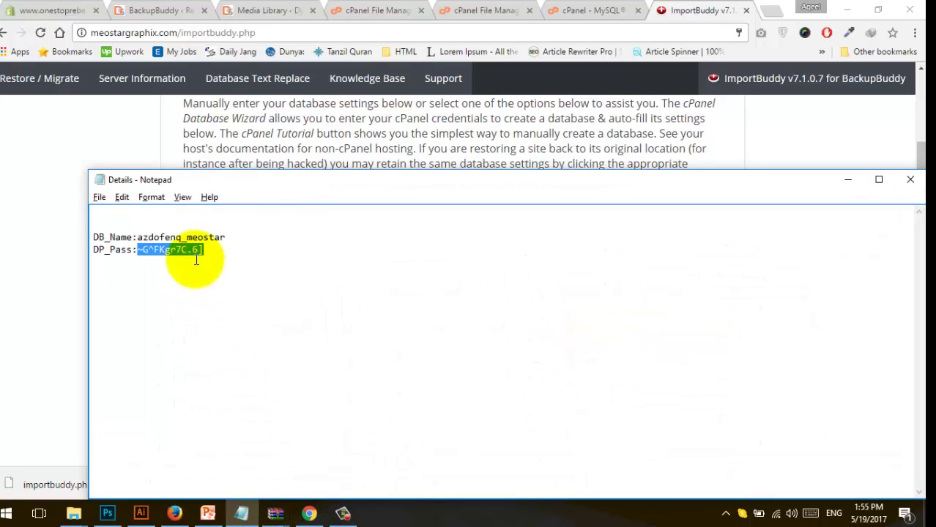
{"action": "key", "text": "alt+Tab"}
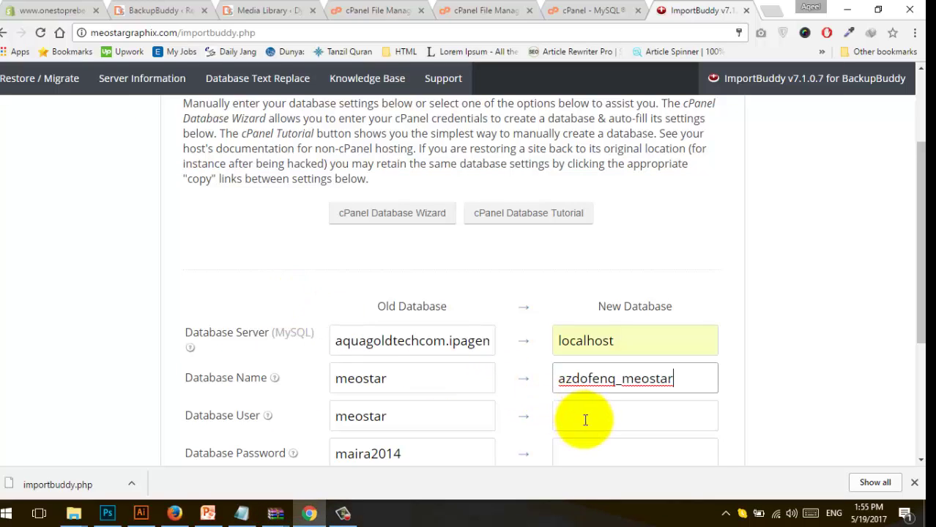
{"action": "left_click", "coordinate": [586, 419]}
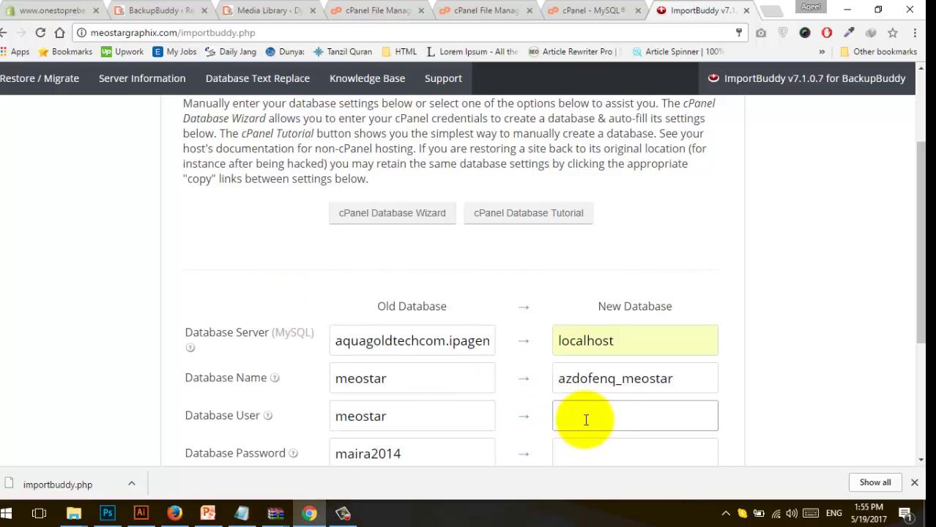
{"action": "double_click", "coordinate": [616, 386]}
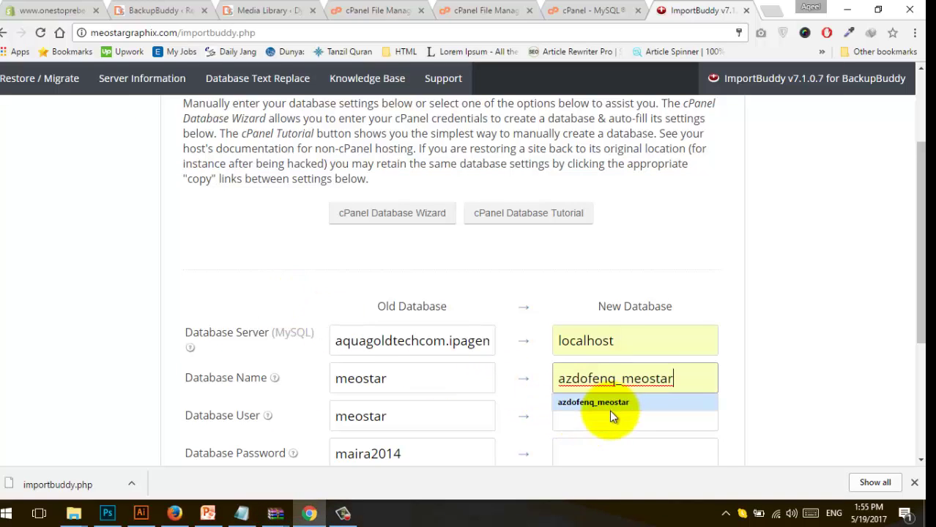
{"action": "left_click", "coordinate": [609, 404]}
{"action": "left_click", "coordinate": [610, 412]}
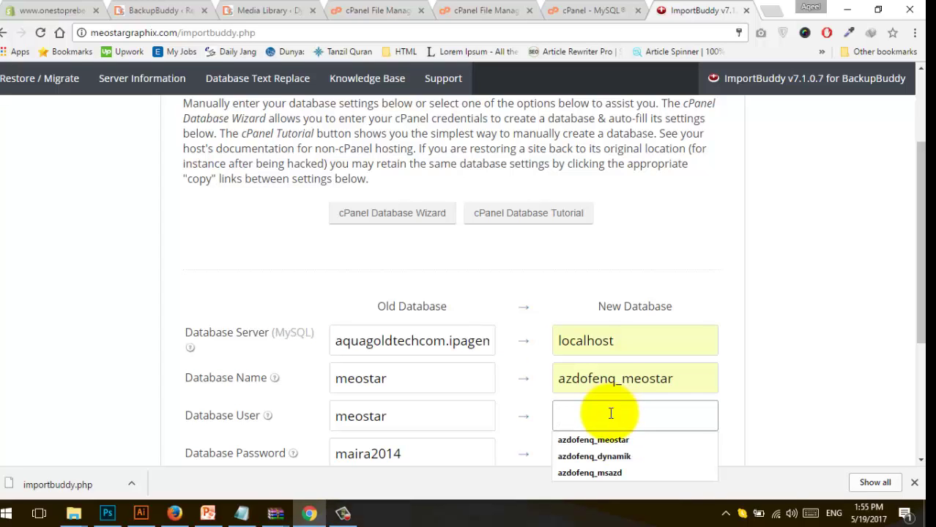
Paste the database password from the saved notes and set the table prefix to ms_.
{"action": "left_click", "coordinate": [241, 513]}
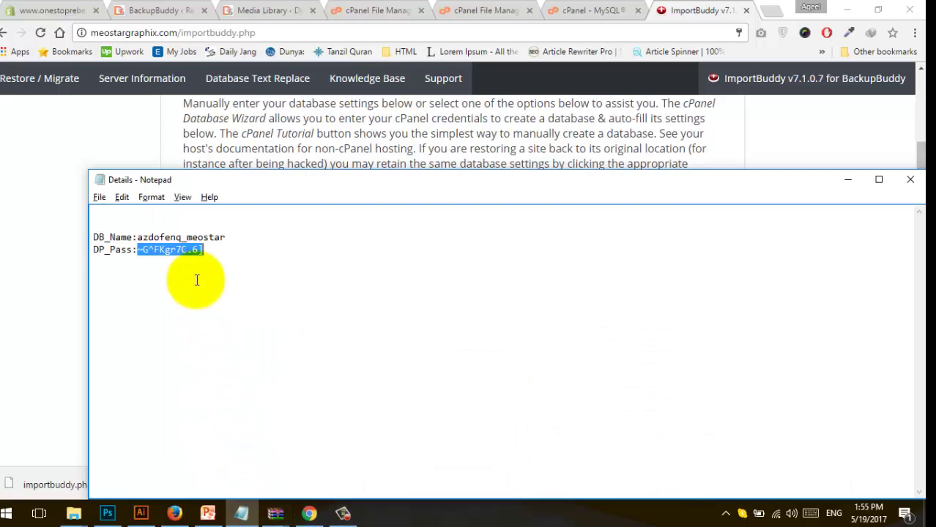
{"action": "key", "text": "alt+Tab"}
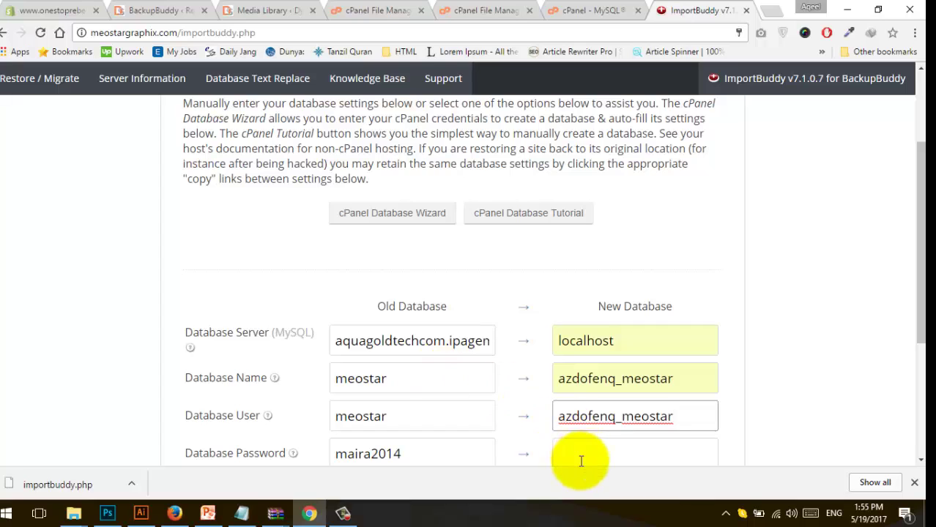
{"action": "scroll", "coordinate": [590, 424], "scroll_direction": "down", "scroll_amount": 3}
{"action": "key", "text": "ctrl+v"}
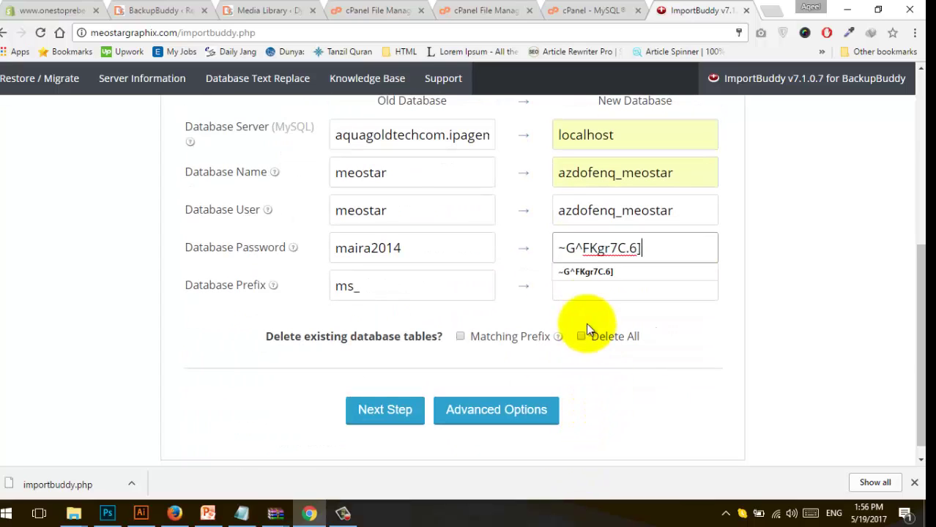
{"action": "left_click", "coordinate": [581, 289]}
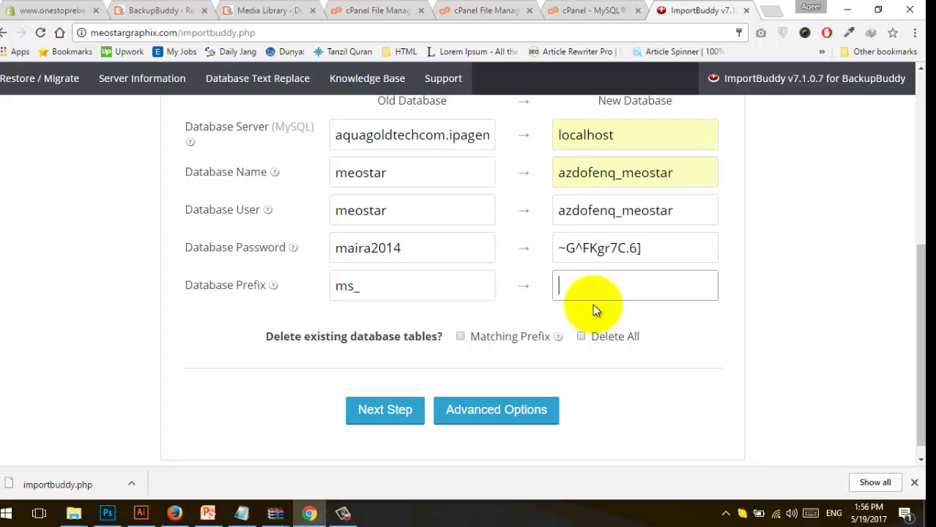
{"action": "type", "text": "m"}
{"action": "left_click", "coordinate": [585, 312]}
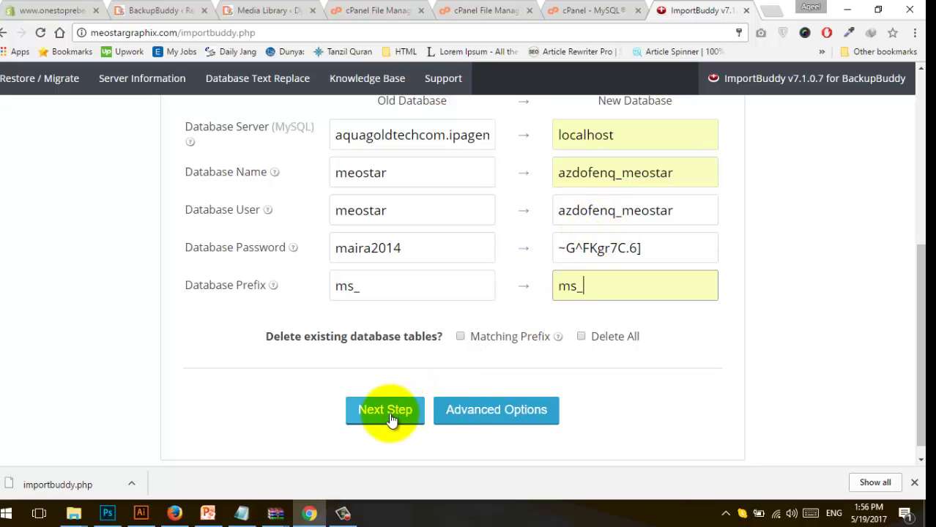
Choose Delete All for existing database tables and continue to Site URL Settings.
{"action": "scroll", "coordinate": [462, 367], "scroll_direction": "up", "scroll_amount": 2}
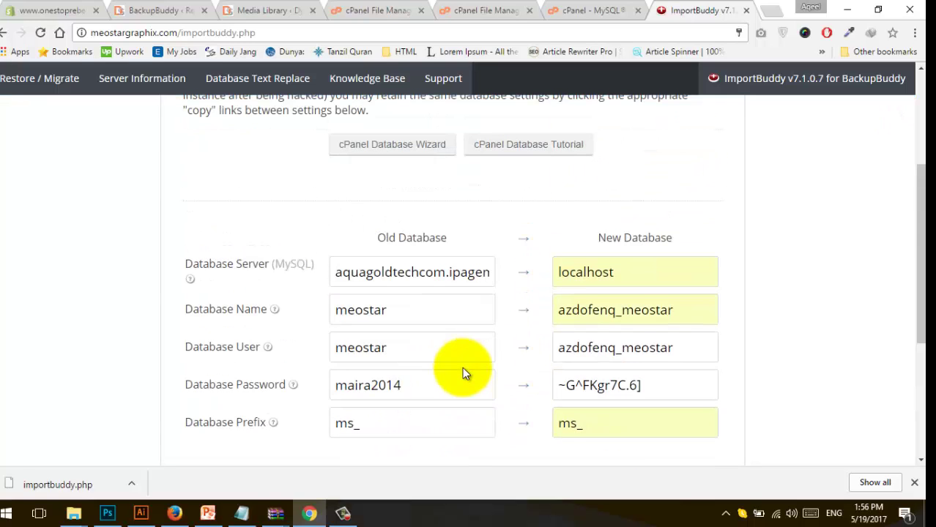
{"action": "scroll", "coordinate": [462, 366], "scroll_direction": "up", "scroll_amount": 1}
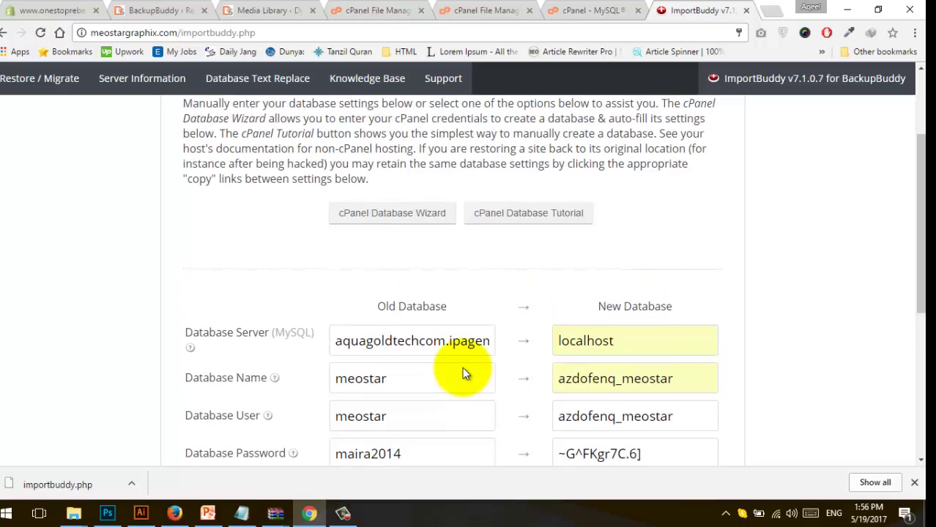
{"action": "scroll", "coordinate": [462, 367], "scroll_direction": "down", "scroll_amount": 4}
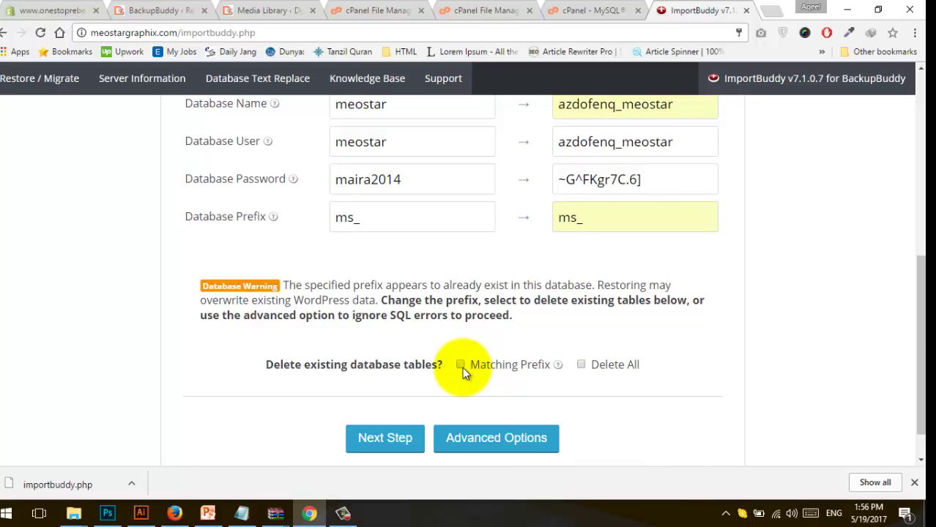
{"action": "left_click", "coordinate": [585, 361]}
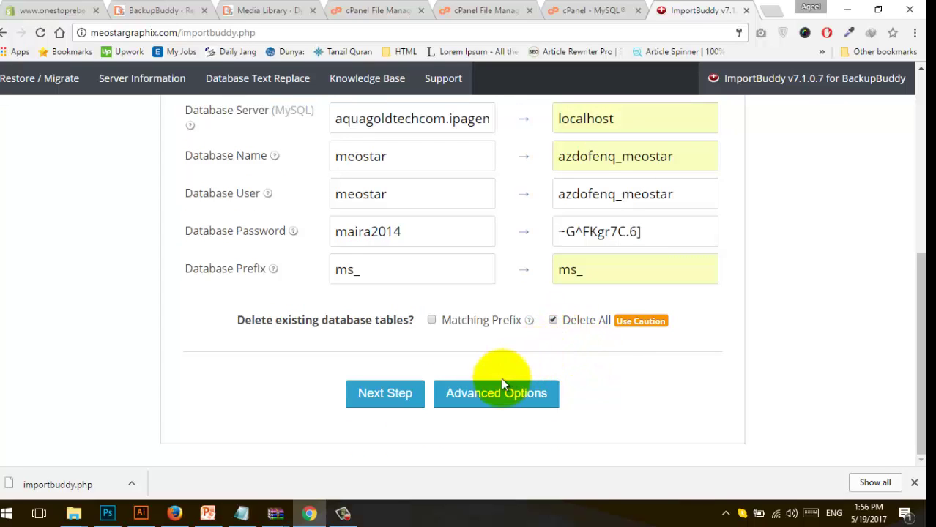
{"action": "left_click", "coordinate": [408, 399]}
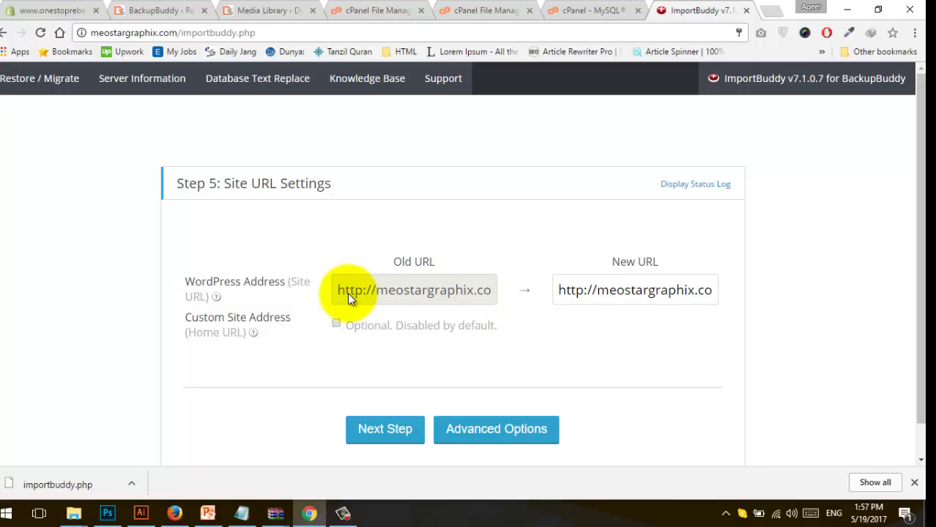
Keep the new meostargraphix.com URL settings, migrate the database, and dismiss Chrome's download bar.
{"action": "left_click", "coordinate": [379, 439]}
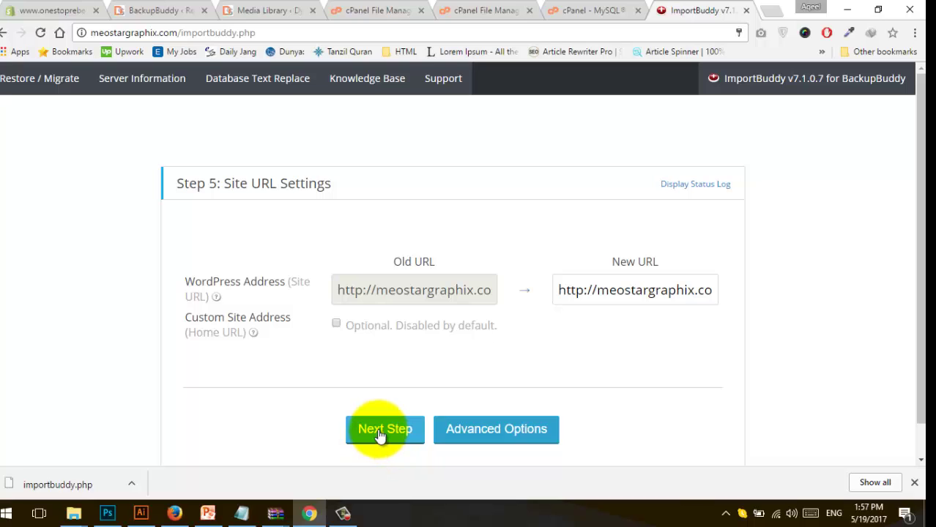
{"action": "left_click", "coordinate": [386, 432]}
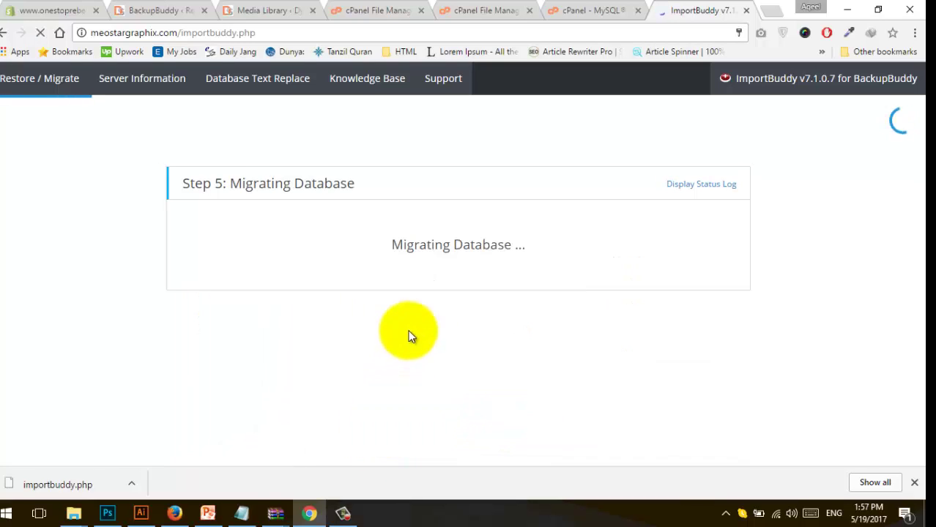
{"action": "left_click", "coordinate": [914, 482]}
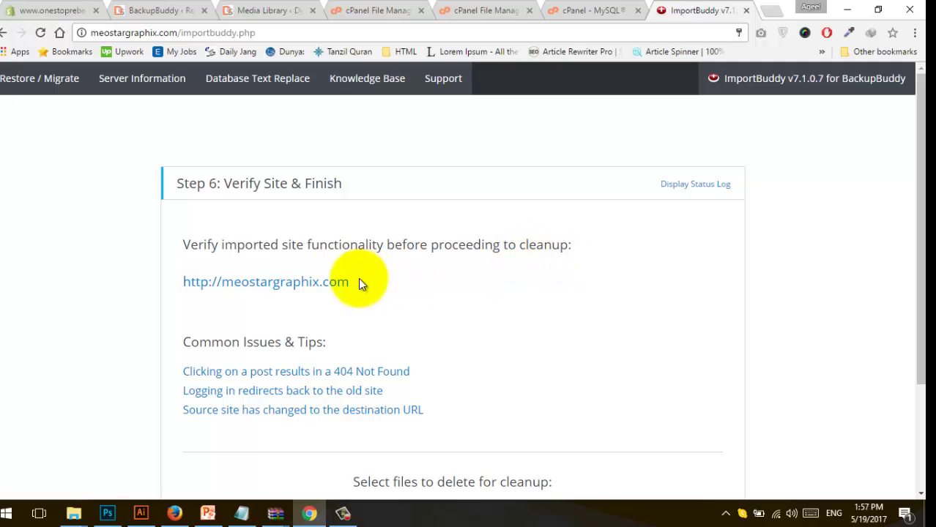
Open the restored meostargraphix.com site from Step 6 to check that it loads.
{"action": "left_click", "coordinate": [322, 283]}
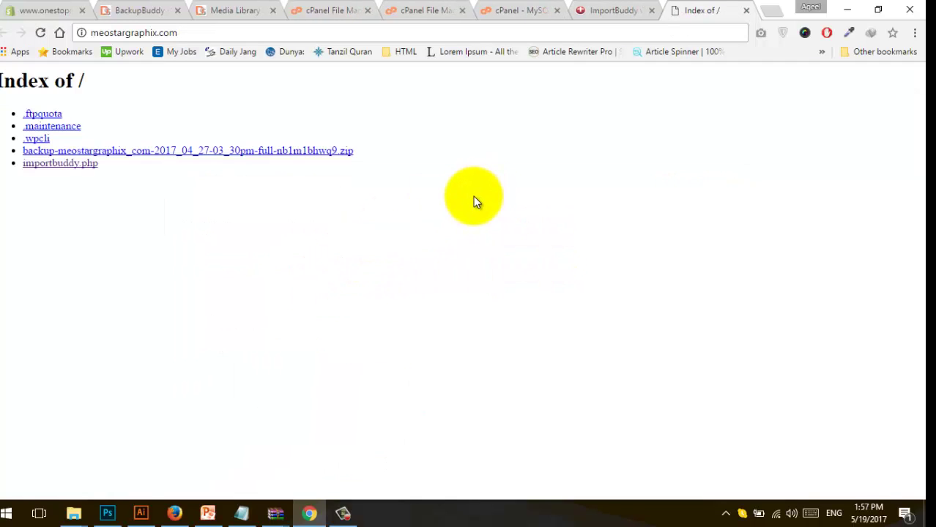
{"action": "left_click", "coordinate": [619, 11]}
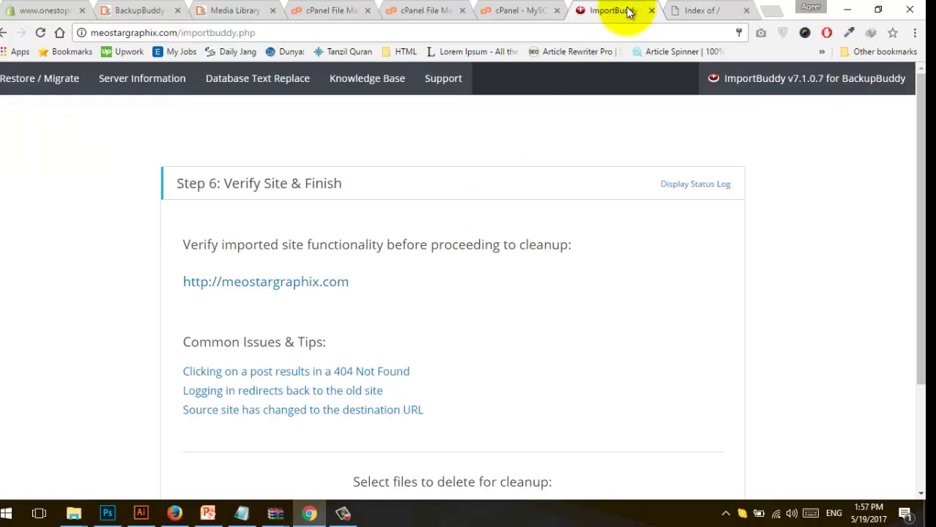
{"action": "left_click", "coordinate": [334, 286]}
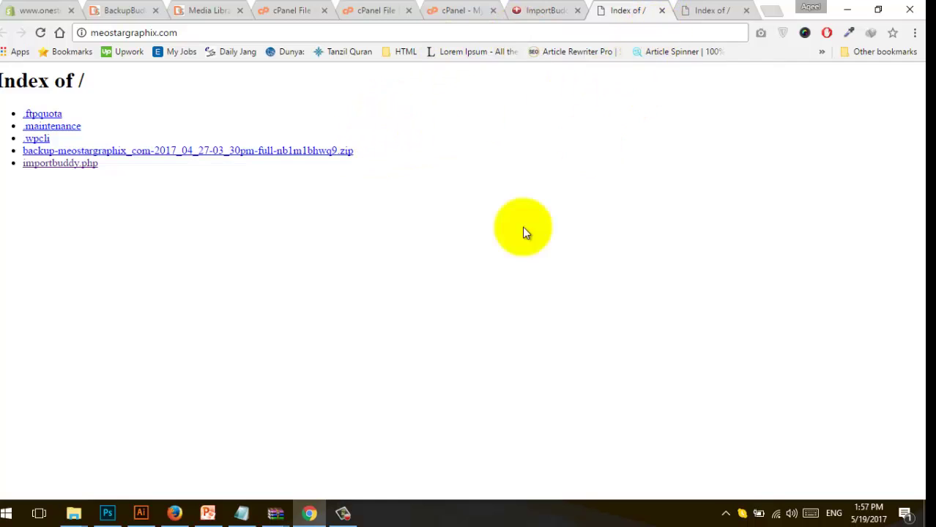
{"action": "left_click", "coordinate": [342, 512]}
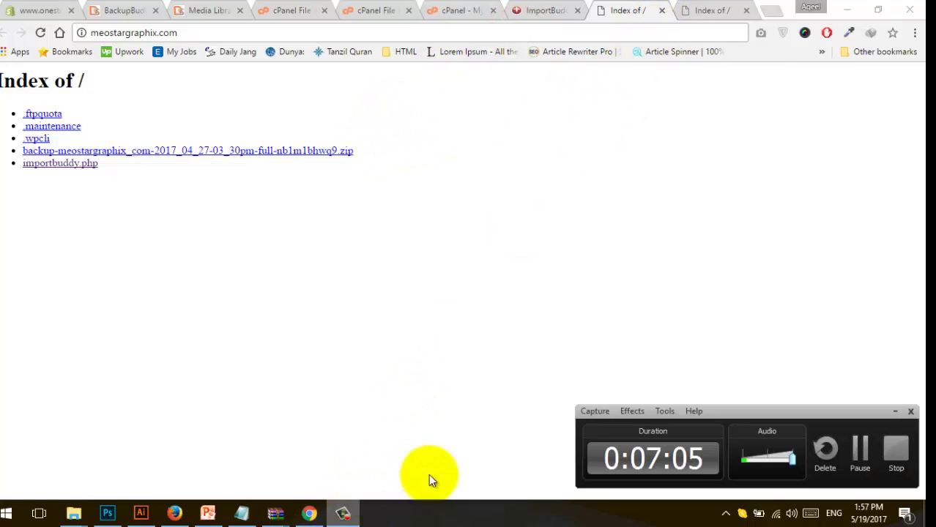
{"action": "left_click", "coordinate": [864, 469]}
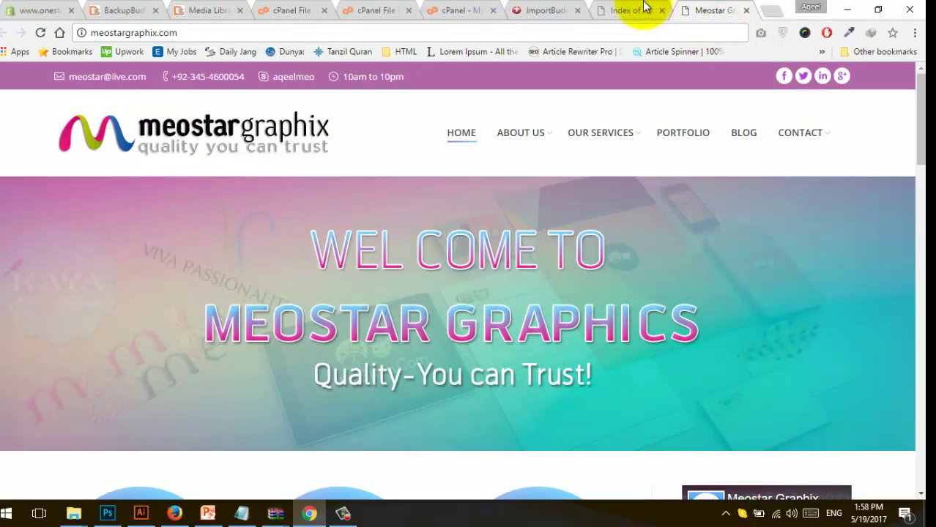
Reopen the site in a new tab and scroll through the restored homepage.
{"action": "left_click", "coordinate": [547, 10]}
{"action": "left_click", "coordinate": [324, 280]}
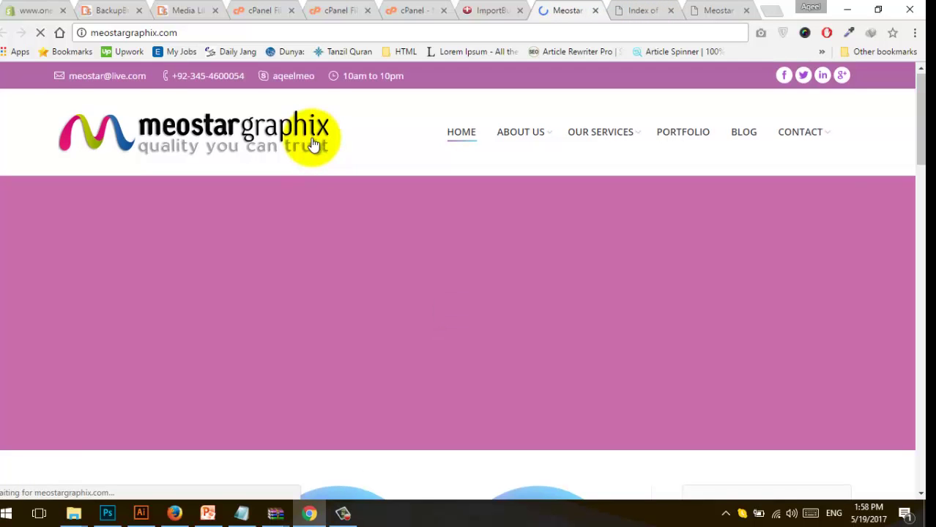
{"action": "scroll", "coordinate": [313, 145], "scroll_direction": "down", "scroll_amount": 1}
{"action": "scroll", "coordinate": [312, 139], "scroll_direction": "down", "scroll_amount": 8}
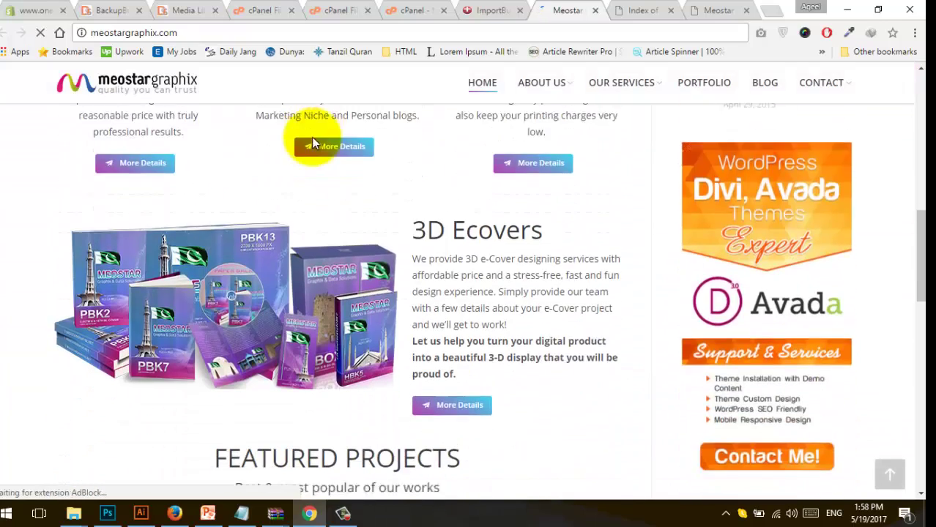
{"action": "scroll", "coordinate": [340, 179], "scroll_direction": "down", "scroll_amount": 10}
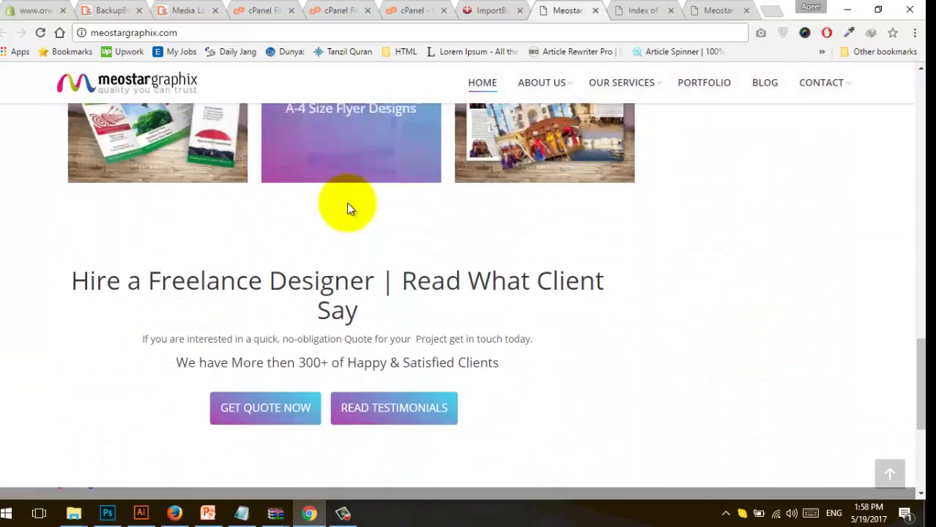
{"action": "scroll", "coordinate": [349, 201], "scroll_direction": "down", "scroll_amount": 3}
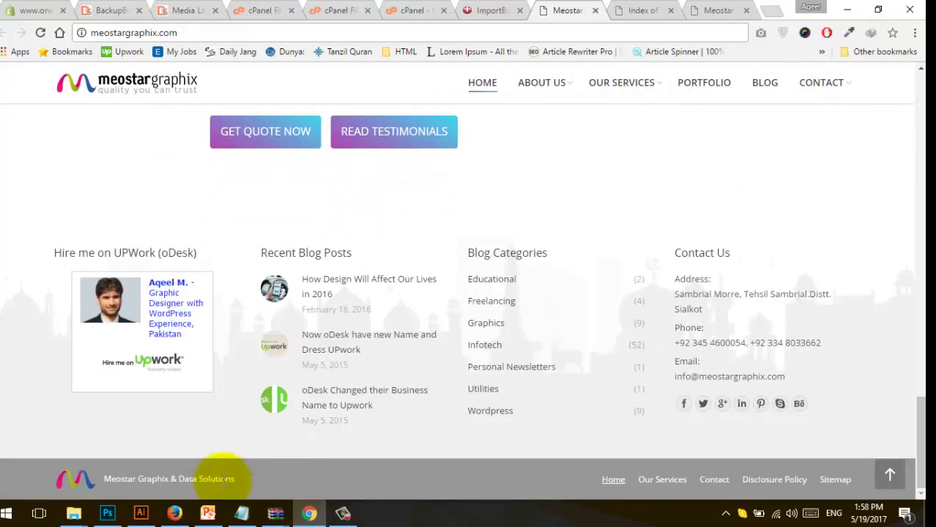
Load the site's Contact page, then return to ImportBuddy's cleanup options.
{"action": "left_click", "coordinate": [708, 481]}
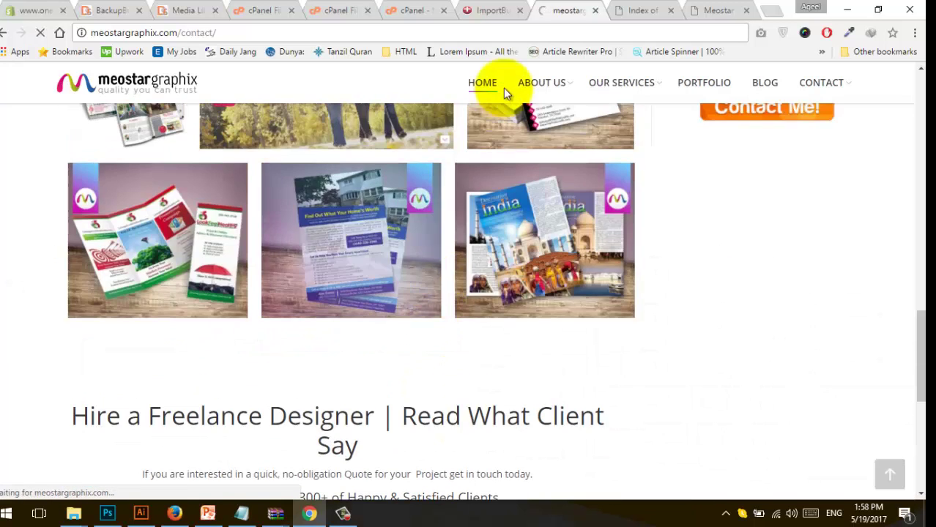
{"action": "left_click", "coordinate": [492, 11]}
{"action": "scroll", "coordinate": [306, 328], "scroll_direction": "down", "scroll_amount": 2}
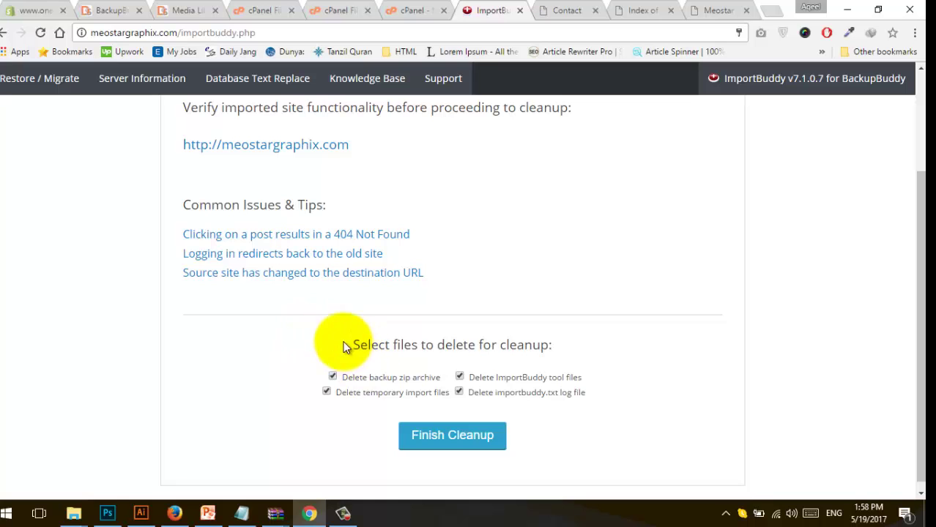
Run Finish Cleanup to delete the backup zip, temporary import files, tool files and log.
{"action": "scroll", "coordinate": [335, 306], "scroll_direction": "up", "scroll_amount": 1}
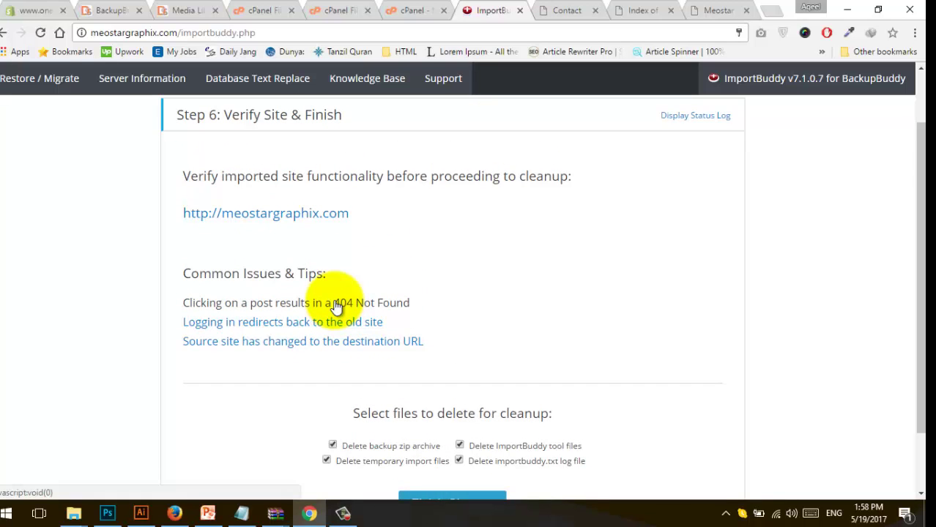
{"action": "scroll", "coordinate": [334, 296], "scroll_direction": "down", "scroll_amount": 1}
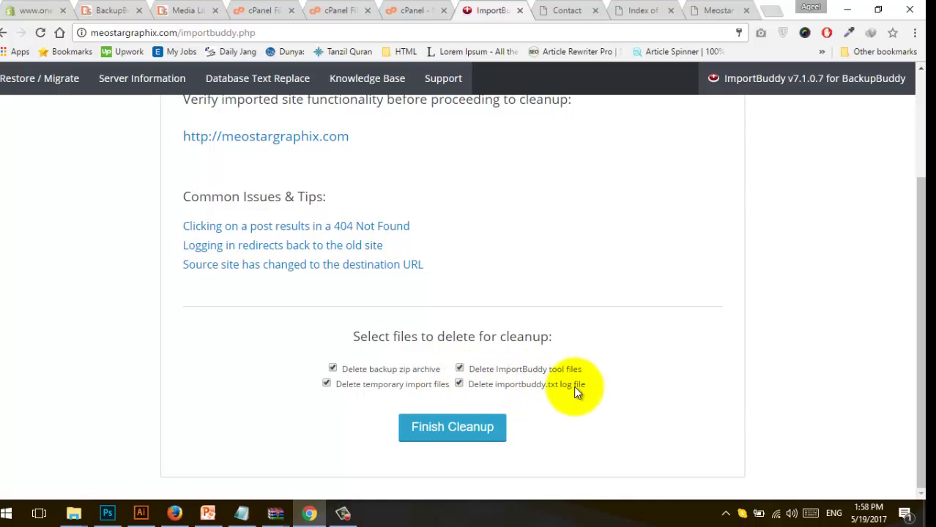
{"action": "left_click", "coordinate": [447, 432]}
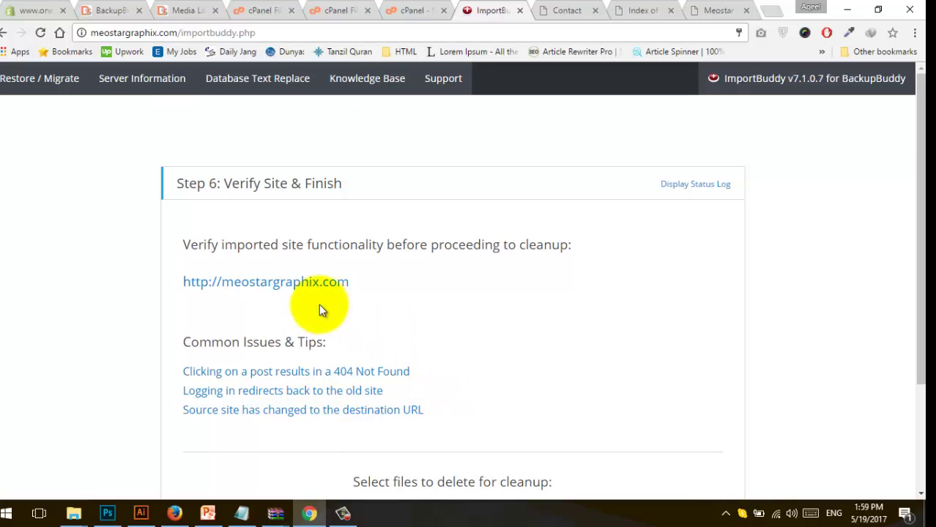
{"action": "scroll", "coordinate": [322, 306], "scroll_direction": "down", "scroll_amount": 2}
{"action": "left_click", "coordinate": [432, 427]}
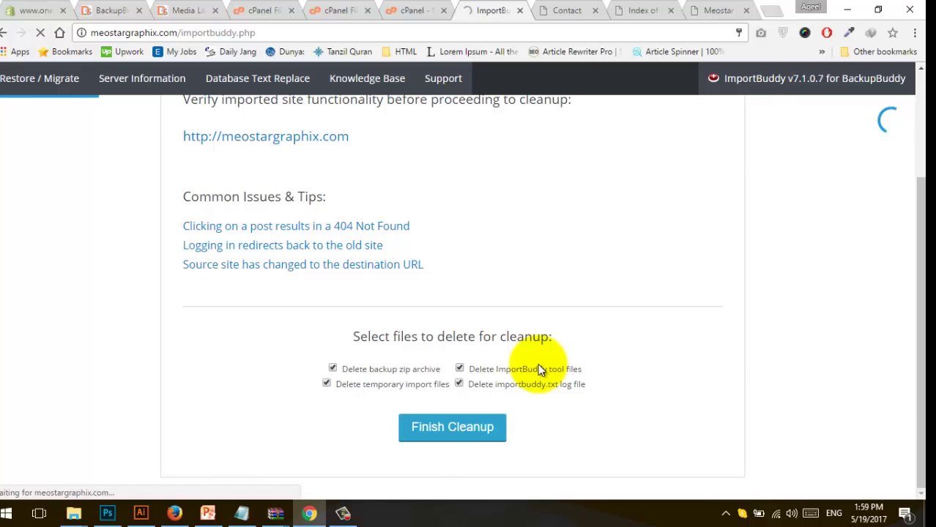
Confirm the cleanup reads Finished, close the ImportBuddy tab, and load the site's home page.
{"action": "scroll", "coordinate": [495, 428], "scroll_direction": "down", "scroll_amount": 1}
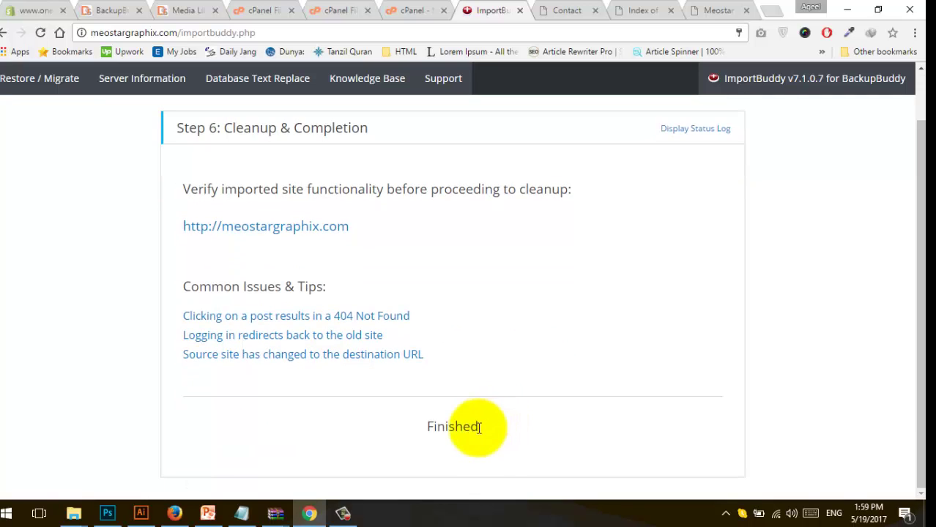
{"action": "scroll", "coordinate": [445, 427], "scroll_direction": "up", "scroll_amount": 1}
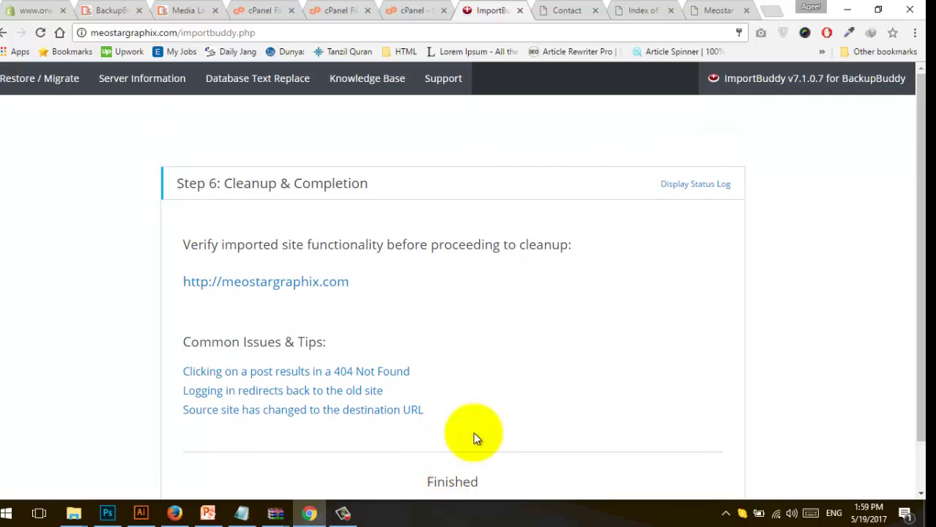
{"action": "left_click", "coordinate": [520, 12]}
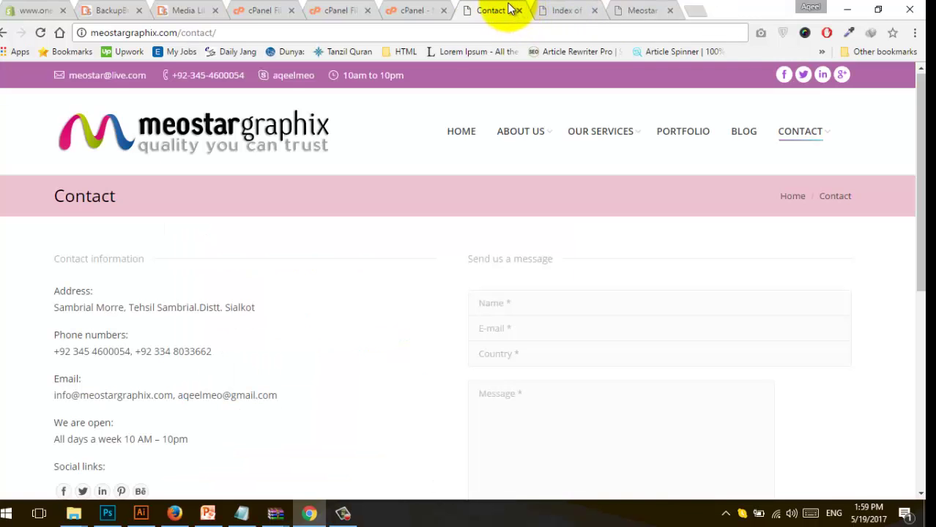
{"action": "left_click", "coordinate": [282, 157]}
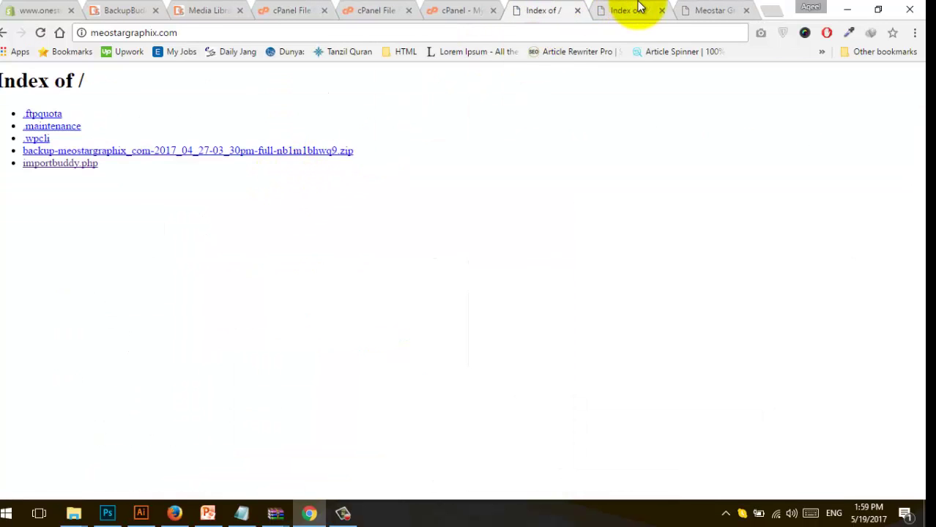